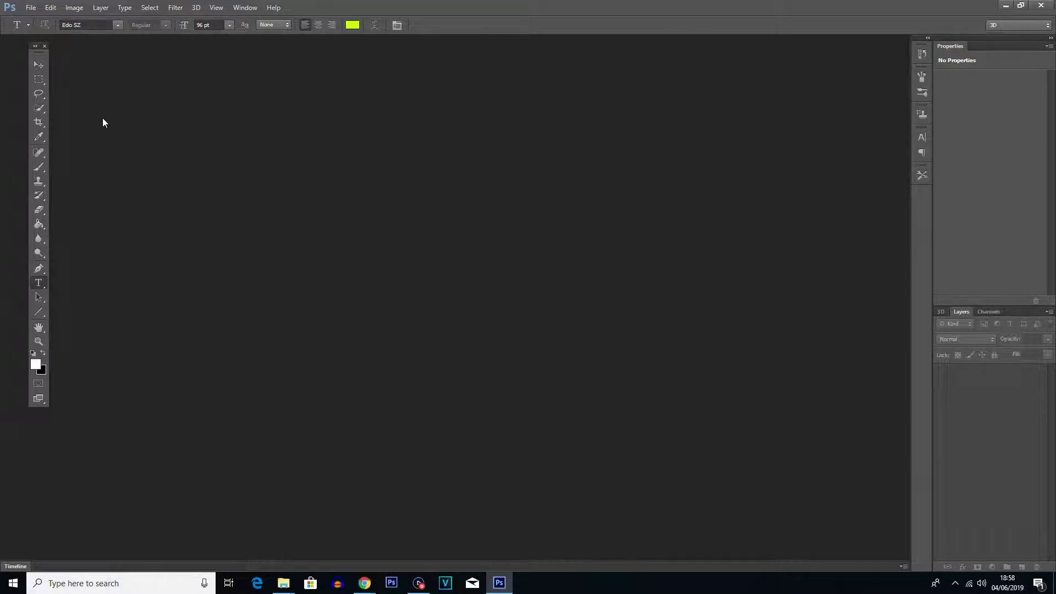
- Create a new 1920 × 1080 pixel document at 72 pixels/inch in RGB Color with a white background
left_click(31, 7)
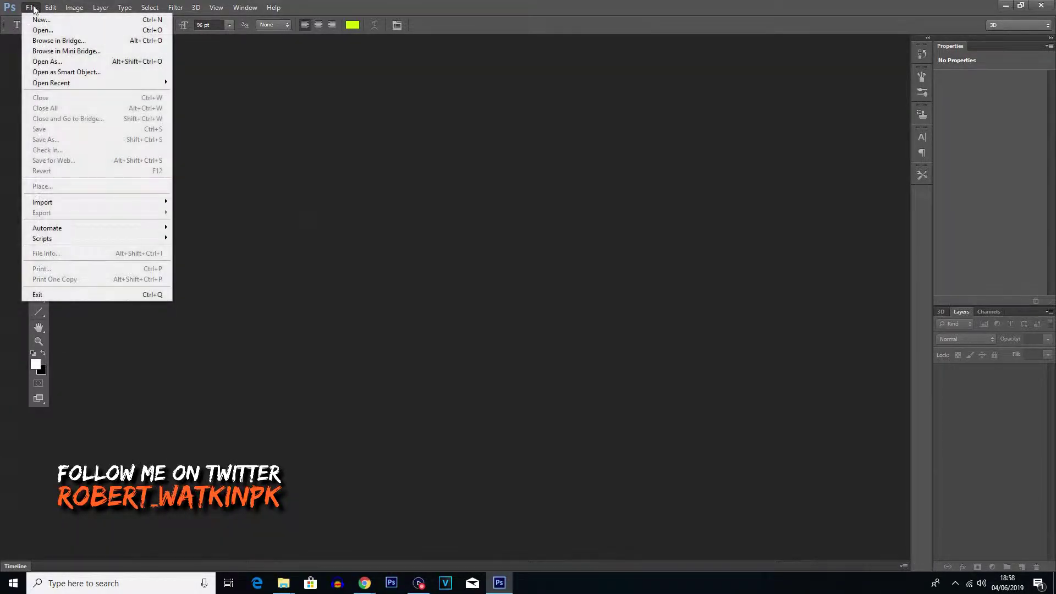
left_click(41, 20)
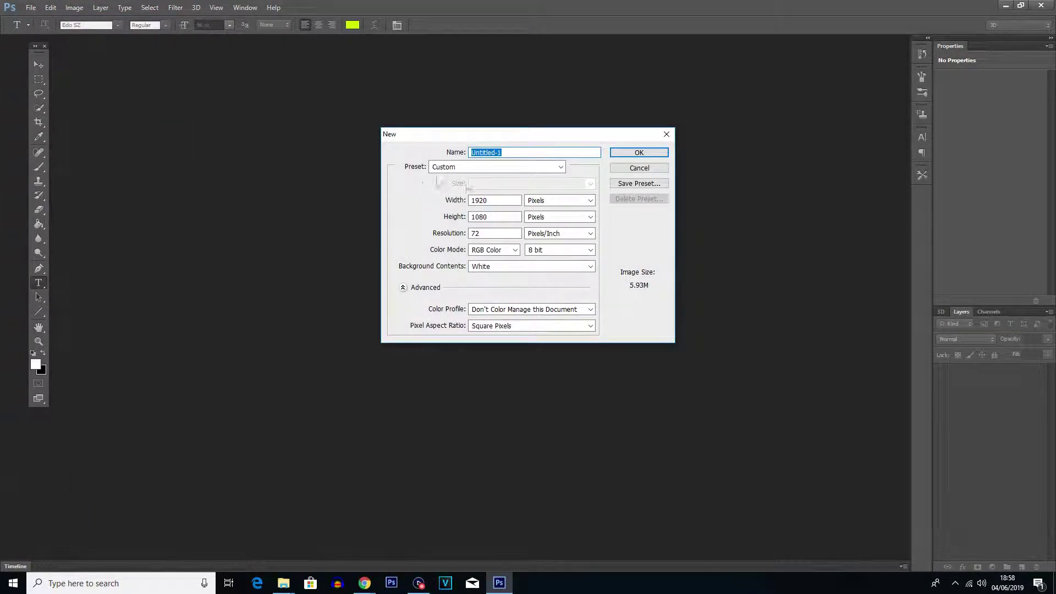
left_click(656, 157)
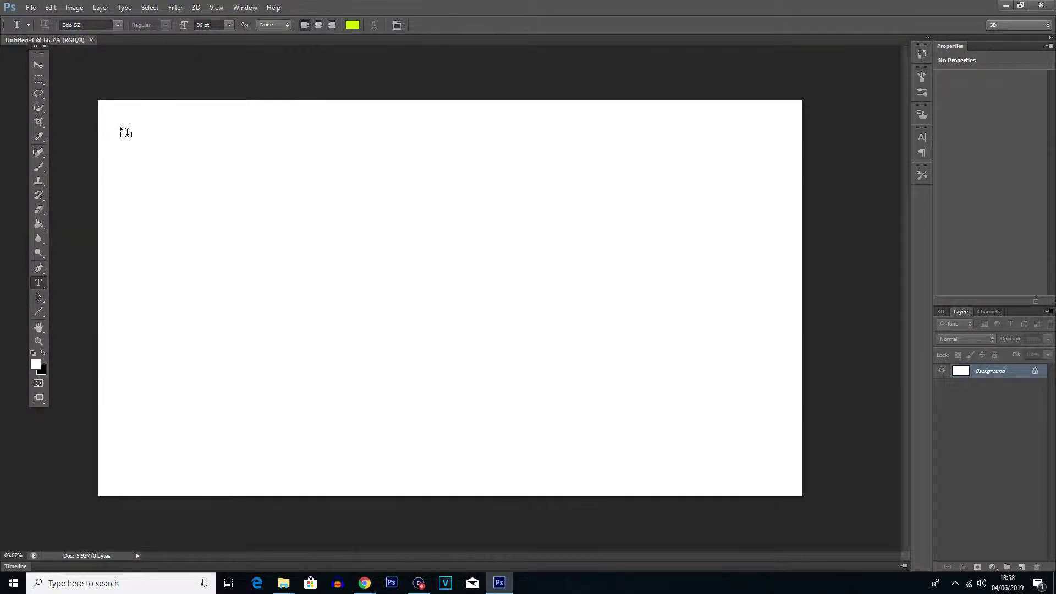
- Activate the Gradient tool and add a new empty layer above the background
key("v")
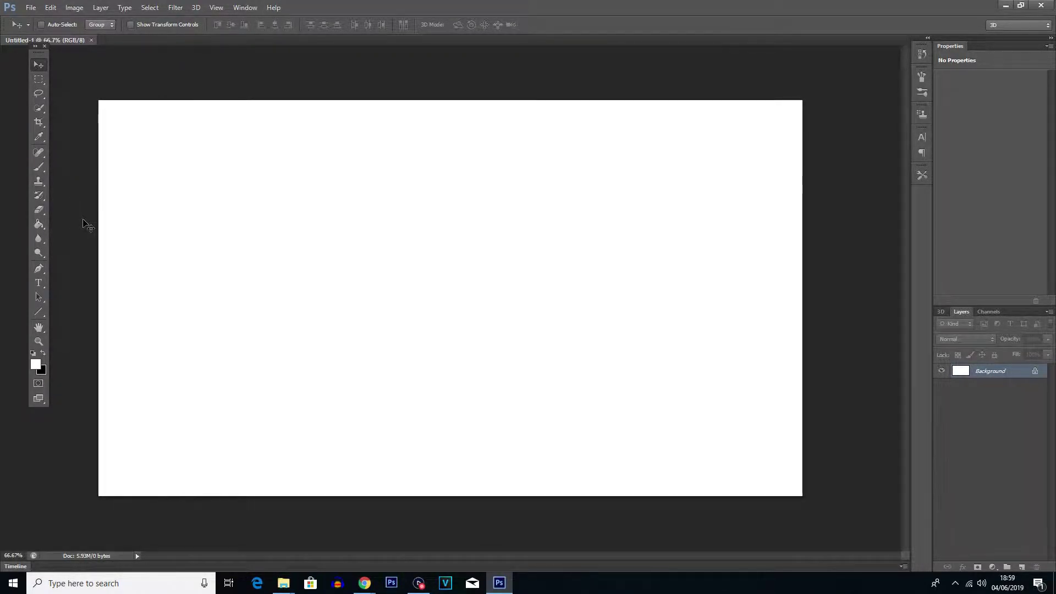
left_click(40, 226)
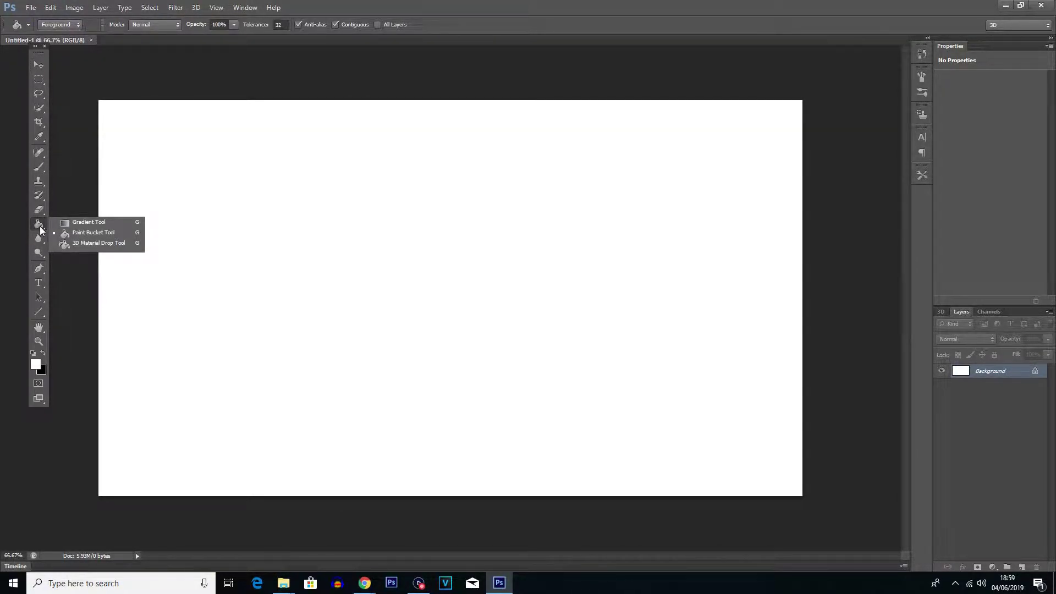
left_click(69, 223)
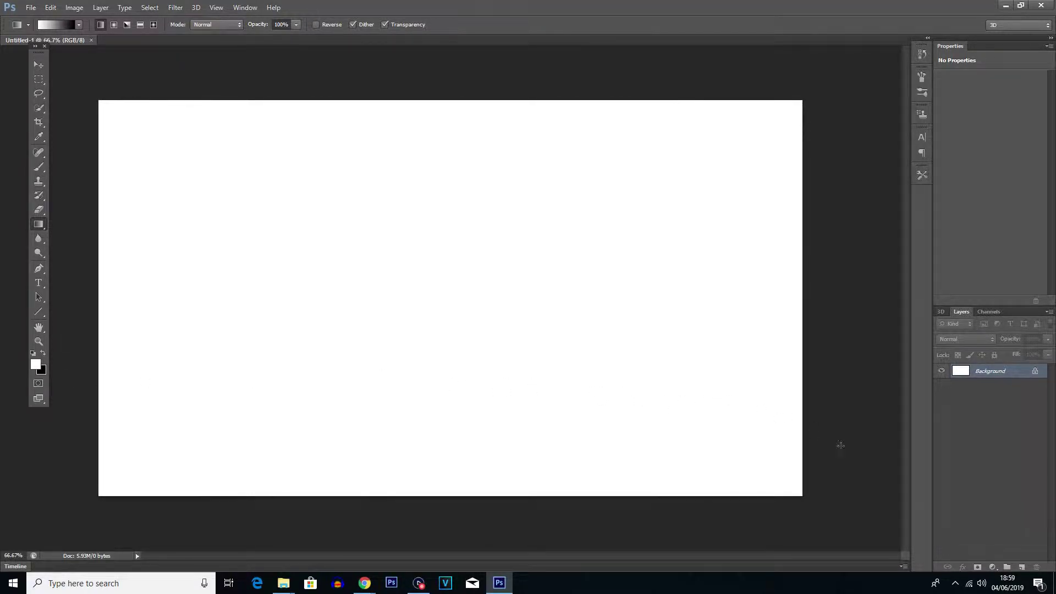
left_click(1022, 568)
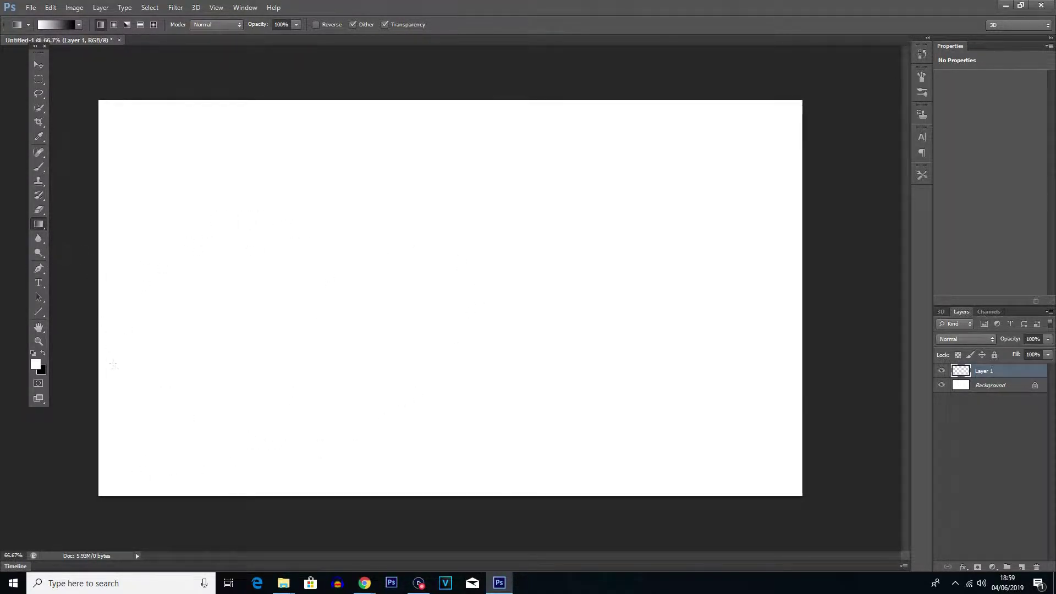
- Fill the new layer with white-to-black linear gradients of varying direction and length, ending with an upper-left to lower-right diagonal
left_click_drag(128, 476, 787, 116)
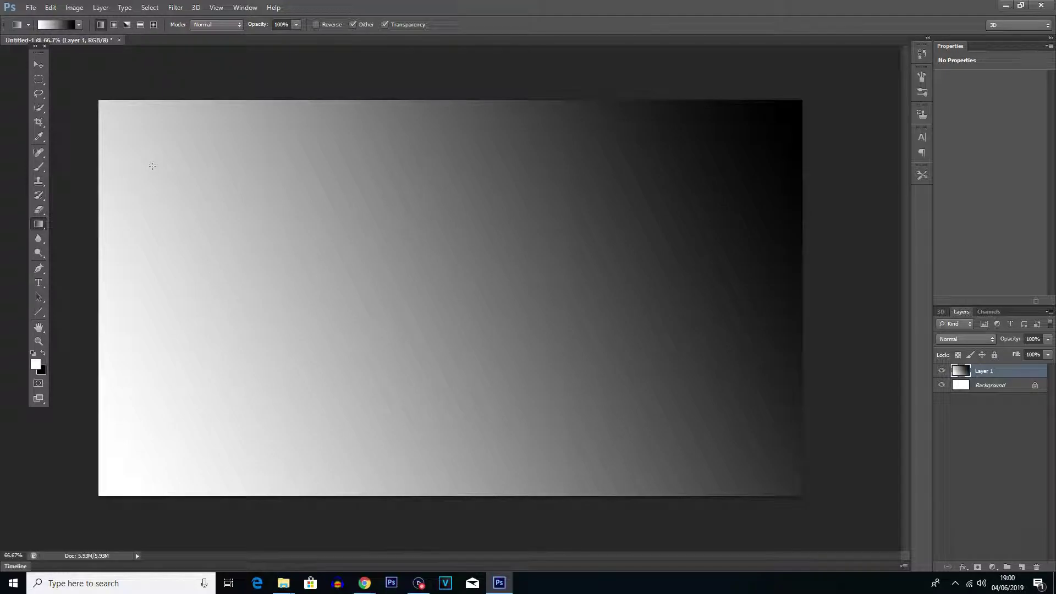
left_click_drag(130, 122, 755, 460)
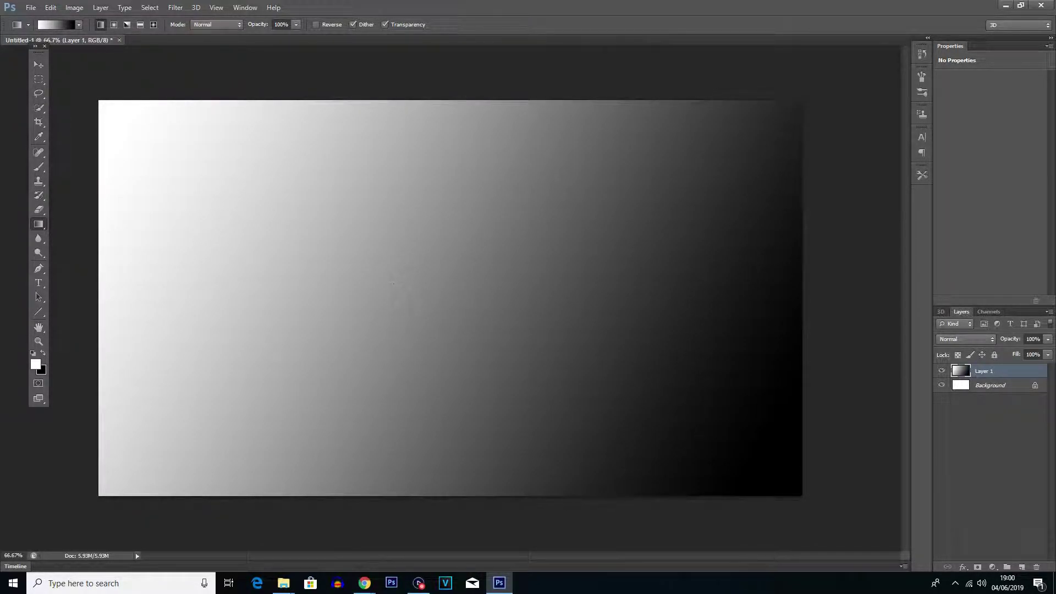
left_click_drag(425, 301, 448, 331)
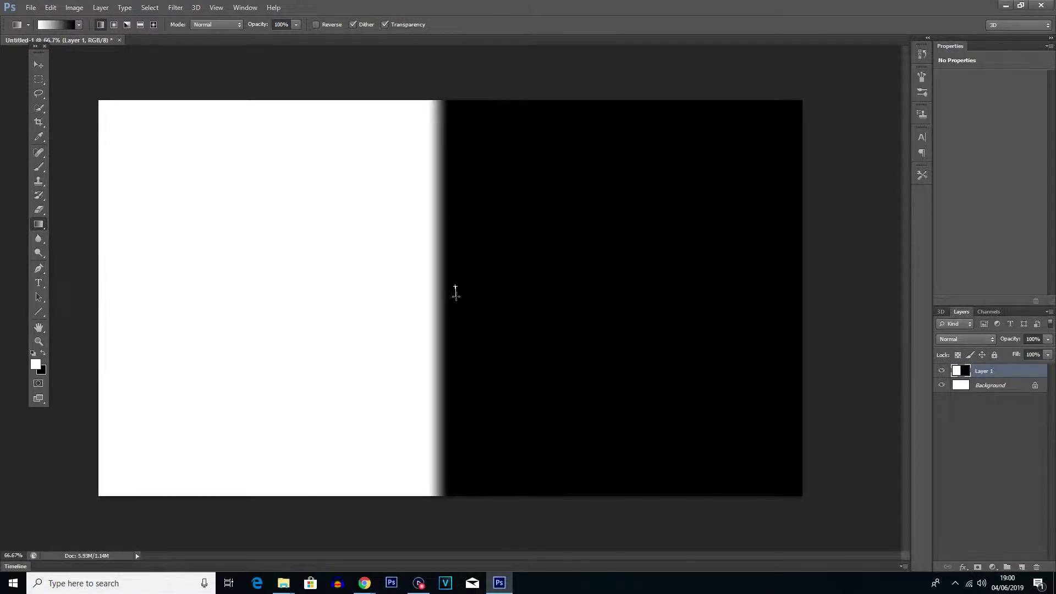
left_click_drag(456, 297, 456, 298)
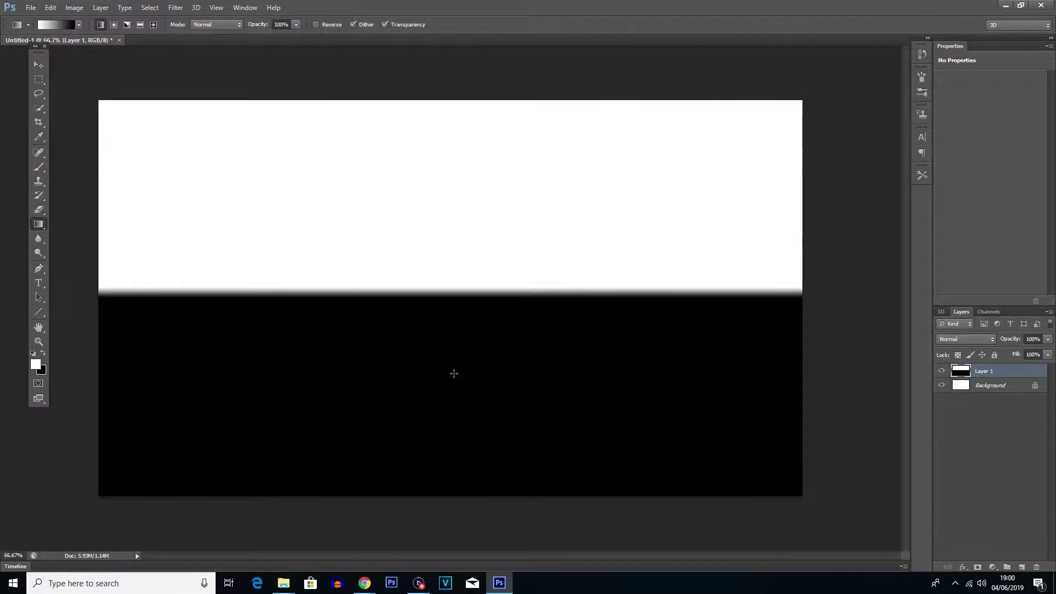
left_click_drag(318, 221, 531, 336)
left_click_drag(696, 182, 467, 420)
left_click_drag(245, 231, 525, 455)
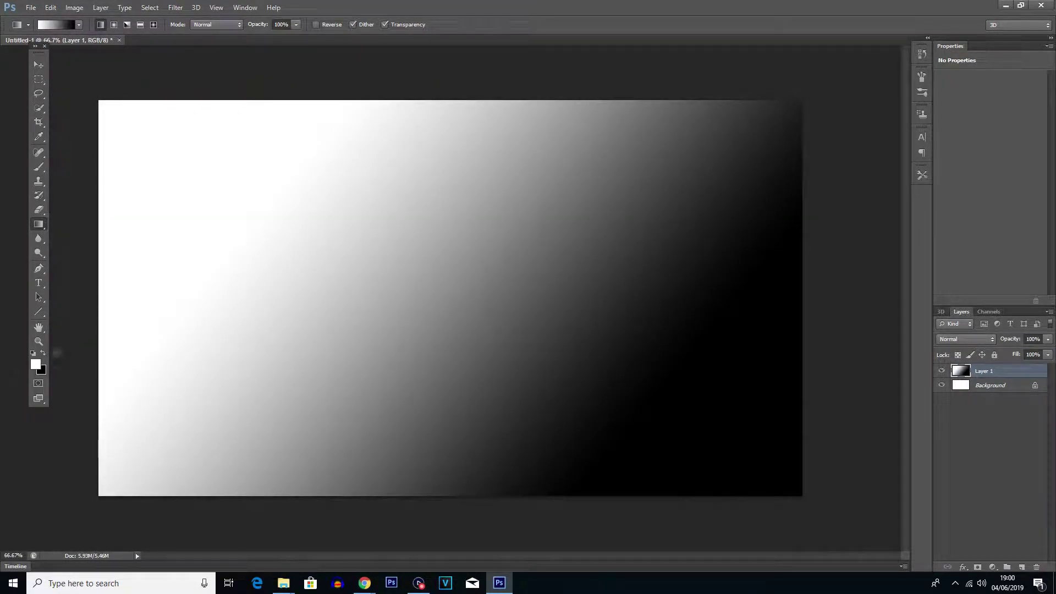
- Set the foreground color to orange-red ff4900 and keep black as the background color
left_click(36, 366)
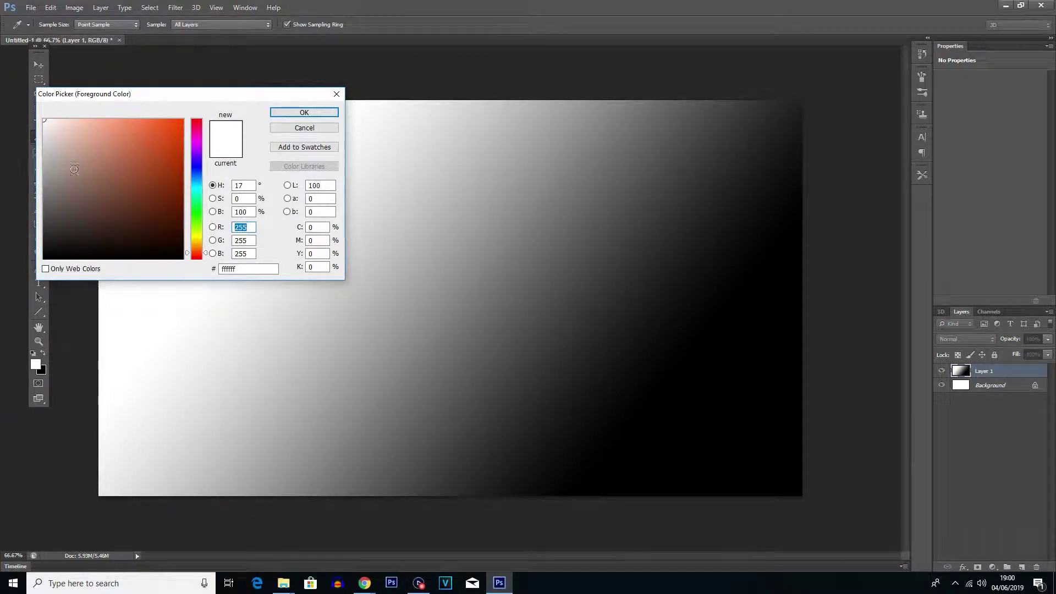
left_click_drag(114, 187, 188, 117)
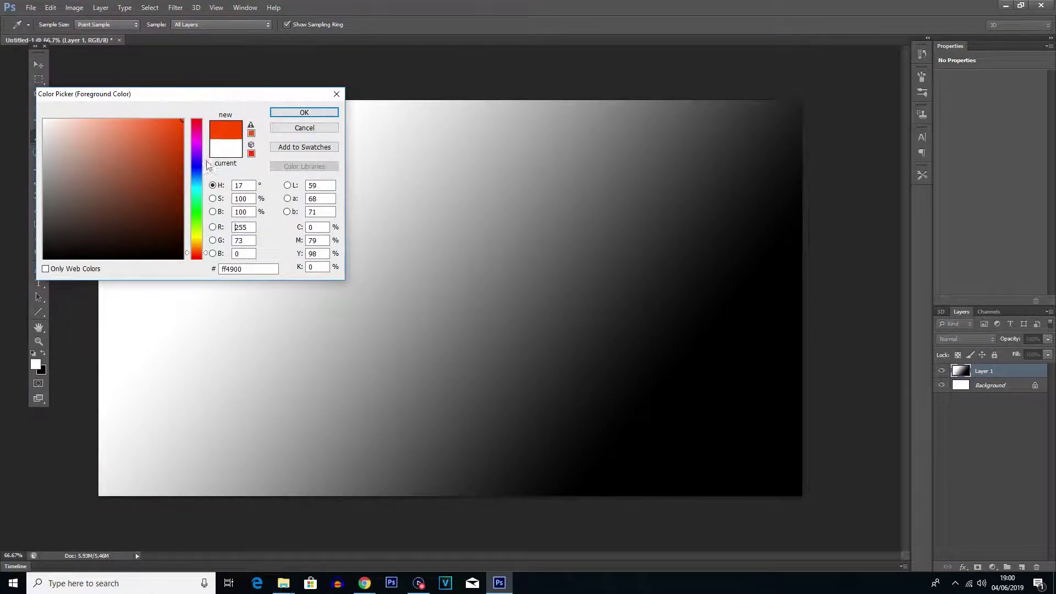
left_click(331, 112)
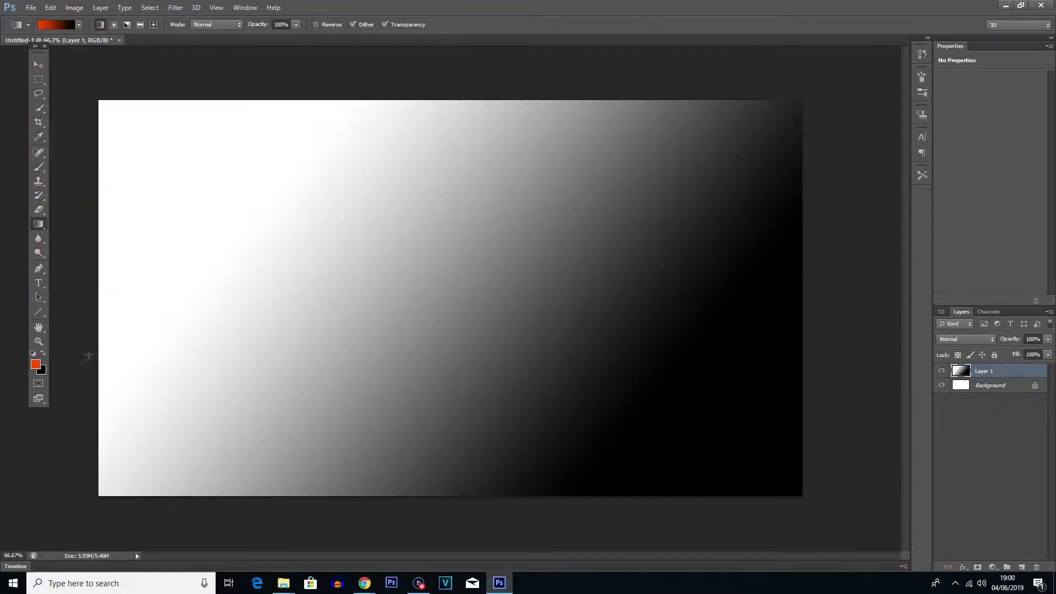
left_click(42, 370)
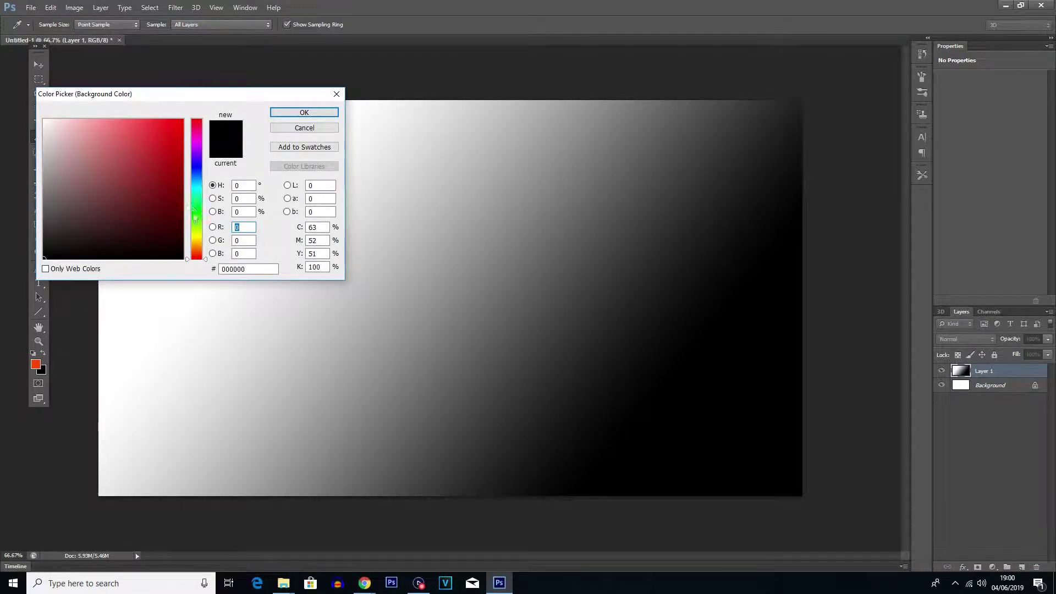
left_click_drag(195, 245, 205, 270)
left_click(325, 113)
- Apply orange-to-black linear gradients of varying direction and length, ending with one running from upper right to lower left
left_click_drag(167, 184, 711, 445)
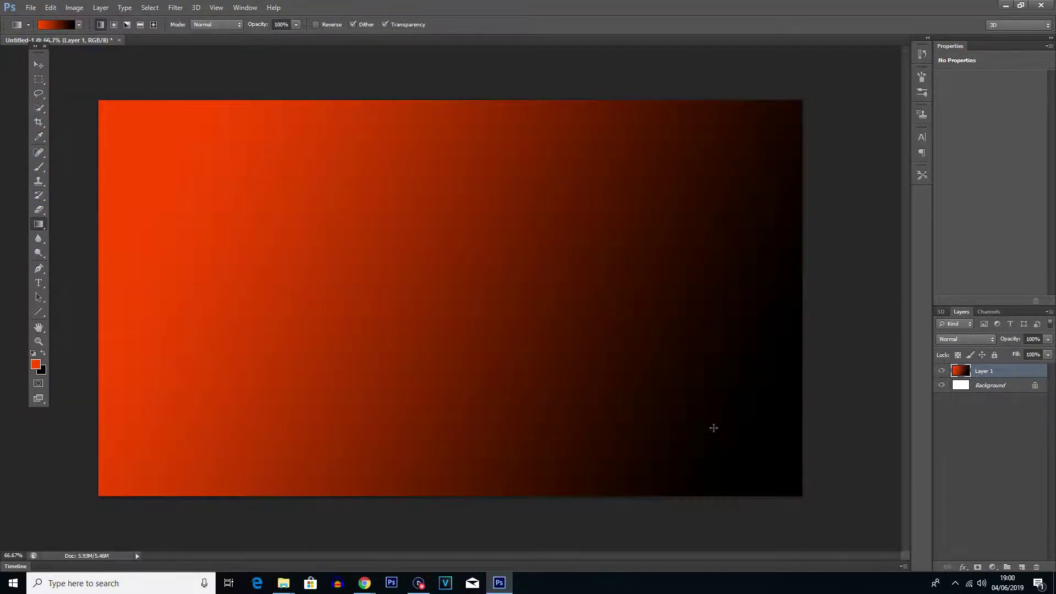
left_click_drag(278, 303, 929, 580)
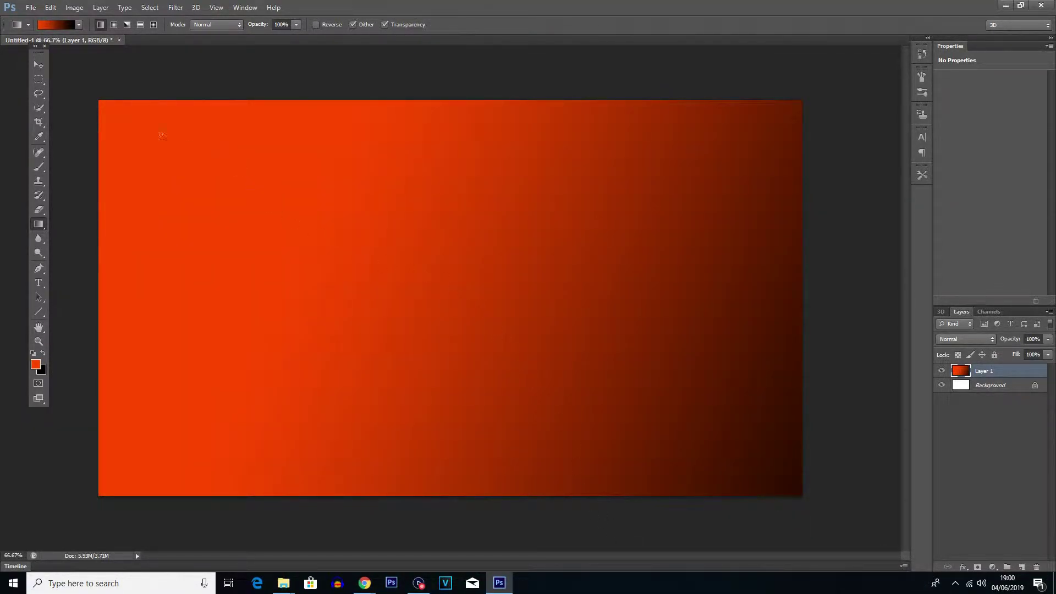
left_click_drag(57, 79, 859, 526)
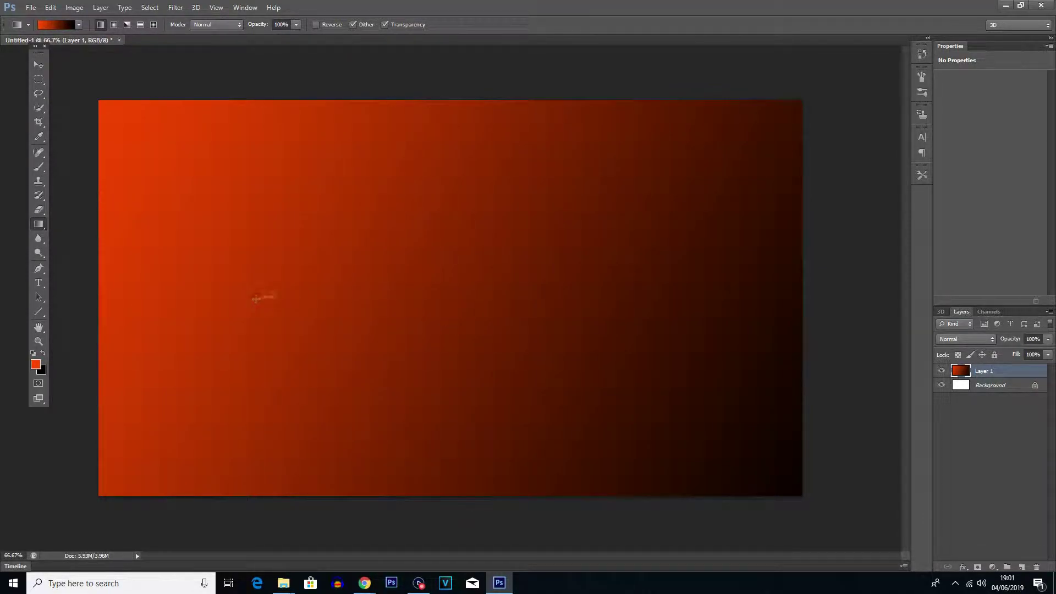
left_click_drag(256, 298, 279, 296)
left_click_drag(460, 360, 419, 360)
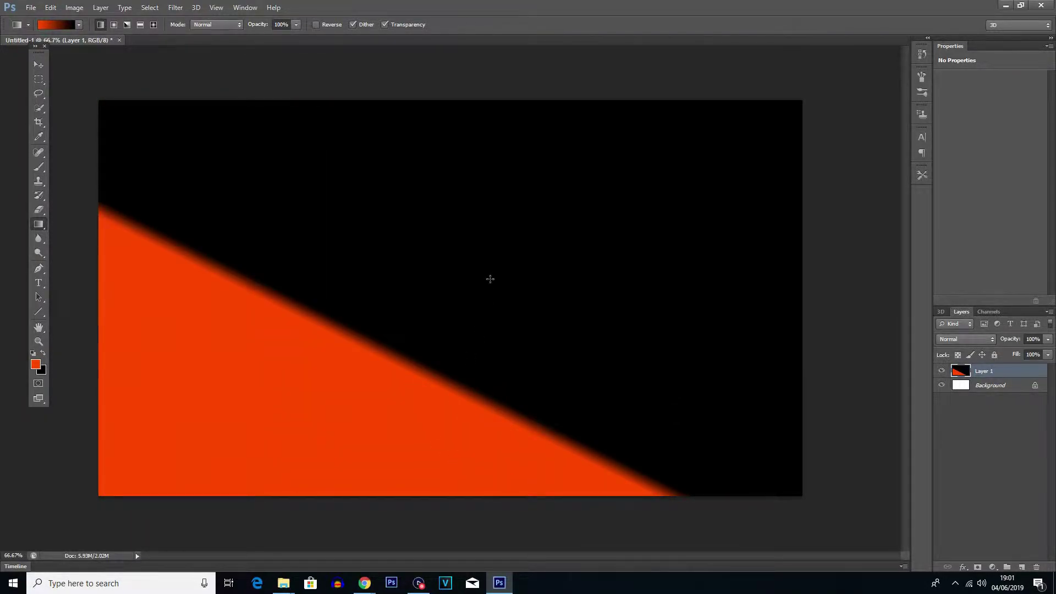
left_click_drag(491, 279, 308, 418)
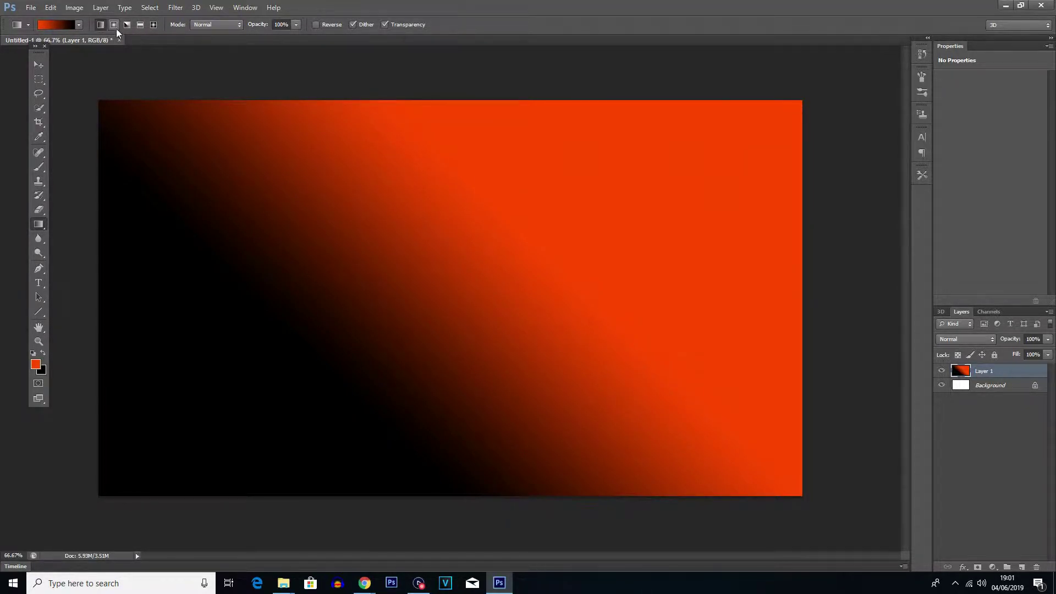
- Switch to a radial gradient and draw orange-centered glows of varying size and position fading to black across the layer
left_click(115, 25)
left_click_drag(435, 285, 322, 353)
left_click_drag(346, 312, 220, 380)
left_click_drag(525, 259, 298, 345)
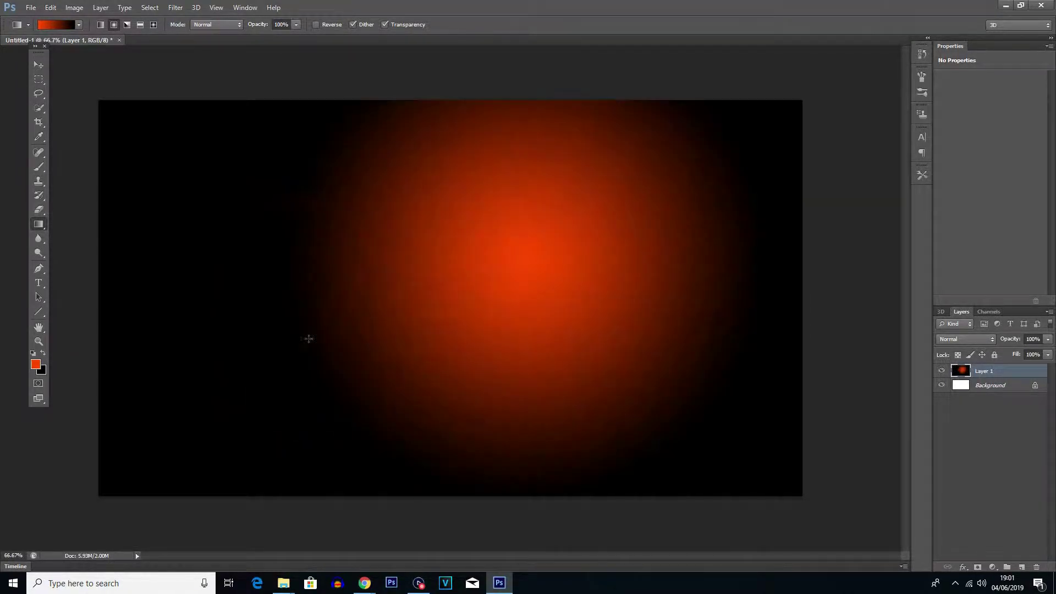
left_click_drag(462, 285, 280, 286)
left_click_drag(522, 290, 260, 288)
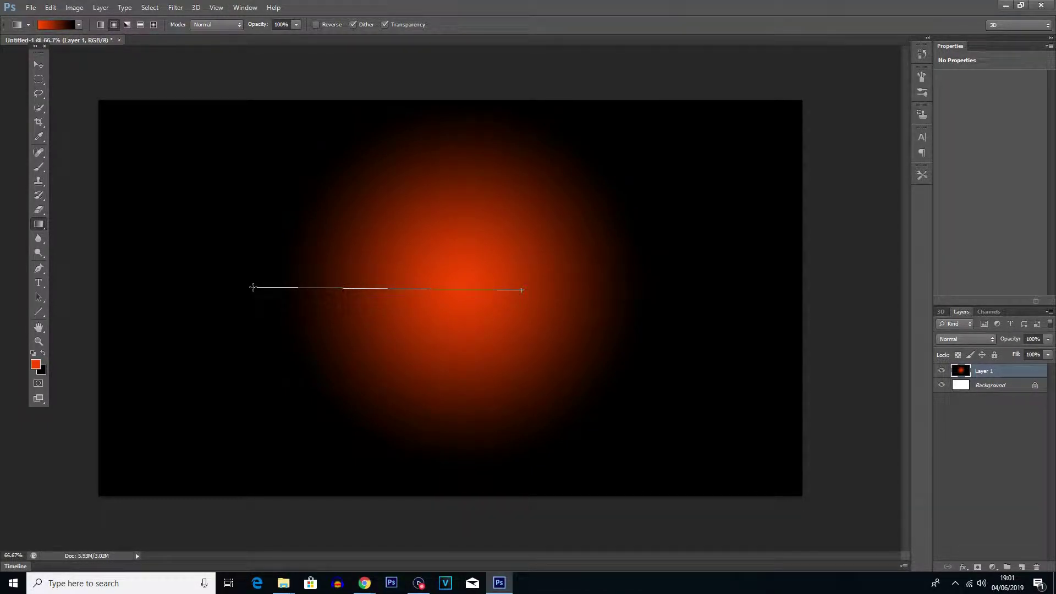
left_click_drag(253, 287, 97, 290)
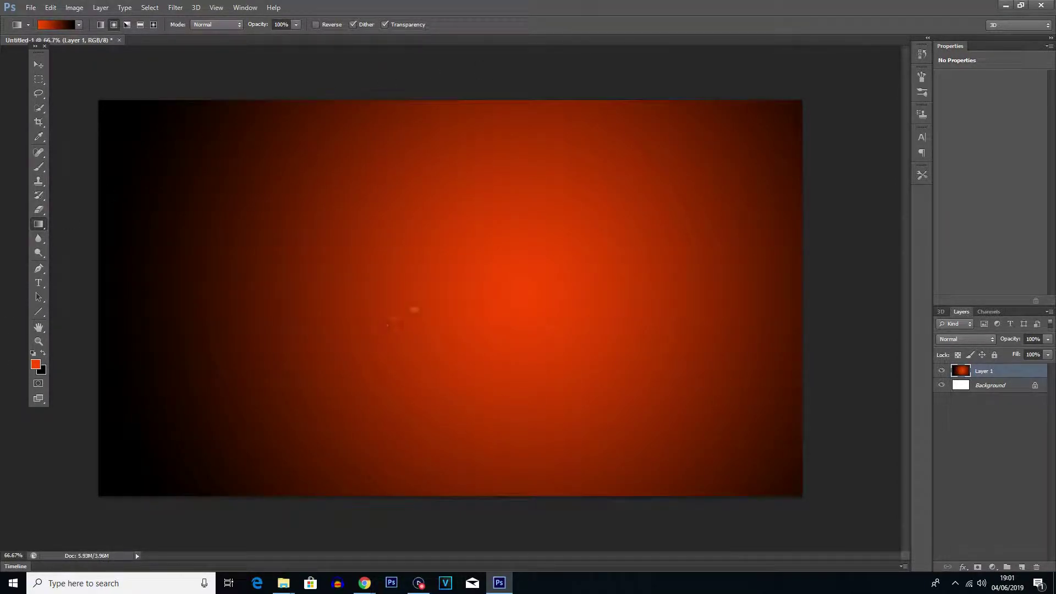
left_click_drag(396, 292, 396, 292)
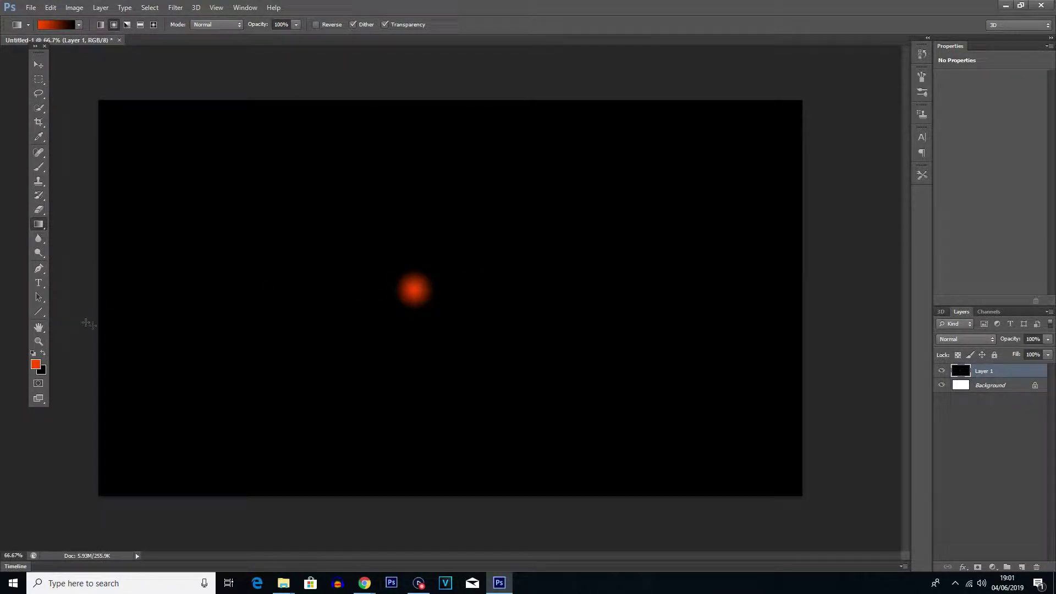
left_click_drag(594, 222, 460, 302)
left_click_drag(378, 324, 537, 321)
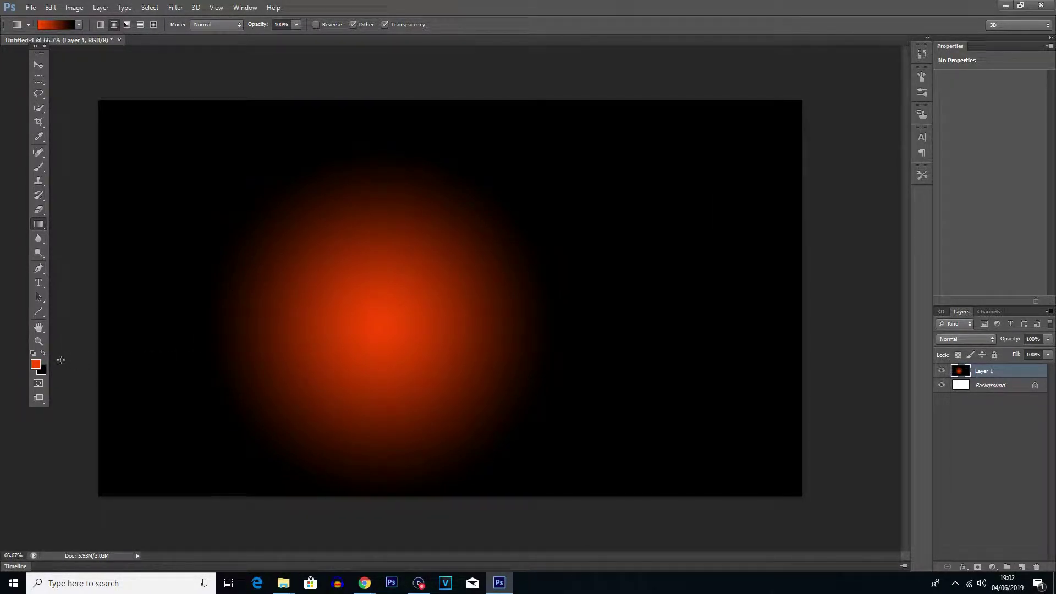
- Swap the foreground and background colors and draw black-centered radial gradients of varying size and position fading to orange
left_click(43, 353)
left_click_drag(418, 297, 587, 266)
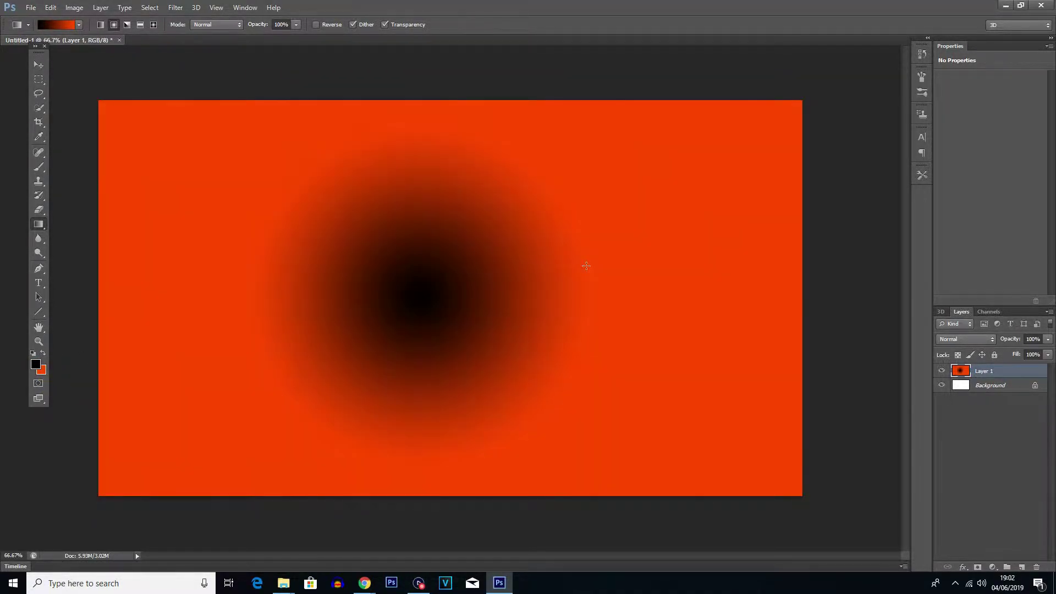
left_click_drag(283, 362, 602, 309)
left_click_drag(469, 306, 762, 305)
left_click_drag(484, 224, 690, 29)
left_click_drag(437, 329, 691, 399)
left_click_drag(495, 273, 278, 384)
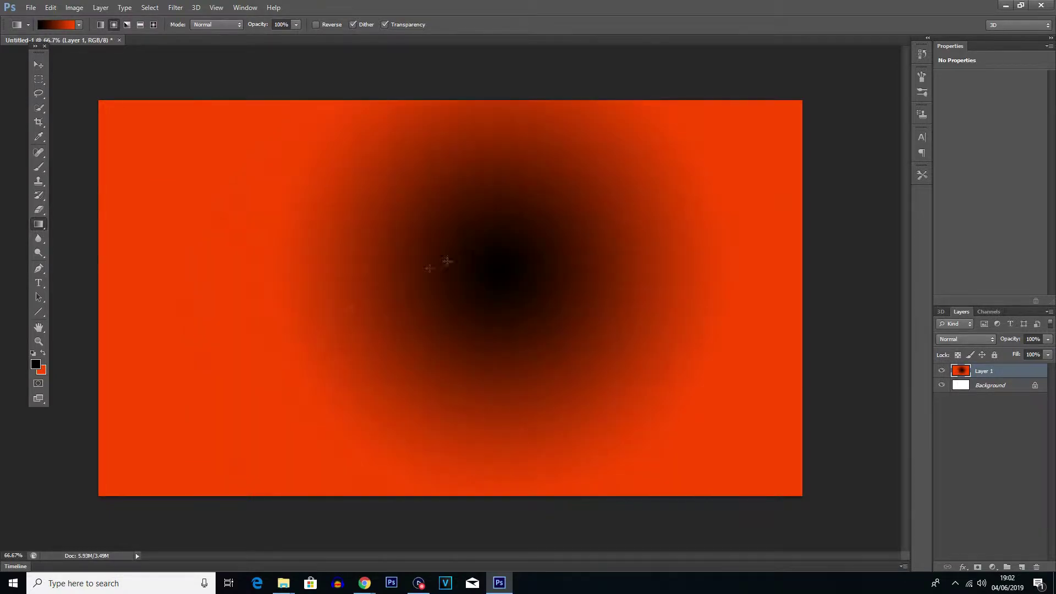
left_click_drag(452, 290, 185, 332)
left_click_drag(470, 275, 149, 341)
left_click_drag(457, 283, 105, 506)
left_click_drag(407, 282, 279, 252)
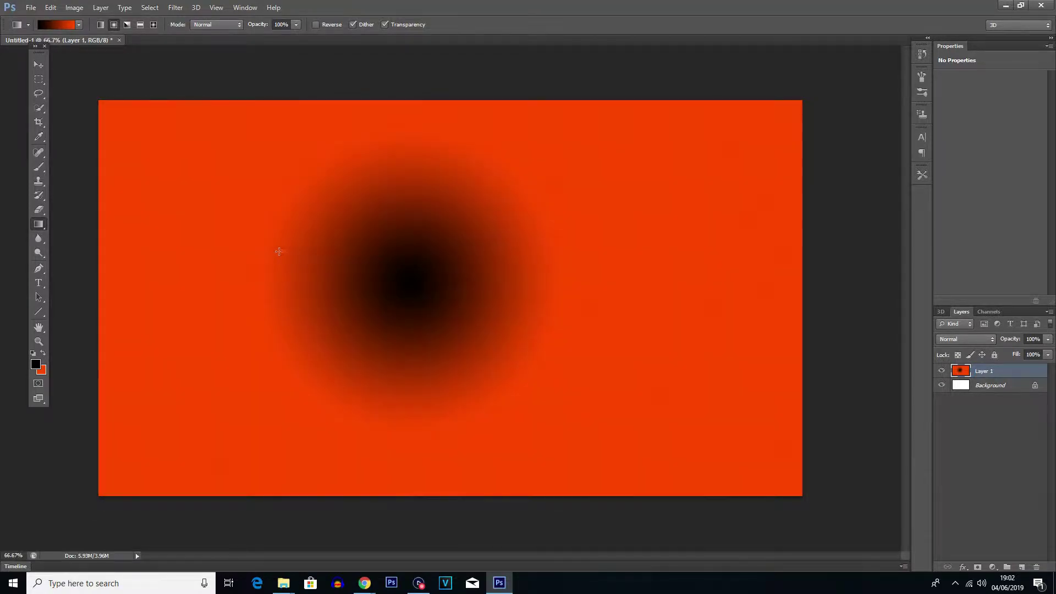
- Switch to an angle gradient and sweep black to orange in several directions, ending from just left of center toward the upper-right corner
left_click(126, 25)
left_click_drag(478, 313, 251, 321)
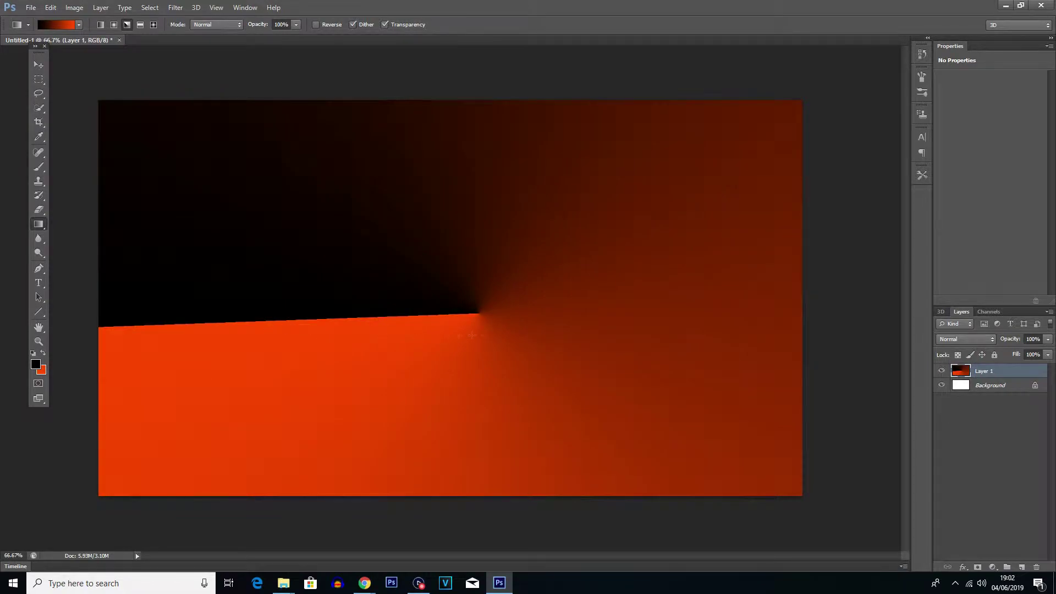
left_click_drag(464, 295, 167, 302)
left_click_drag(461, 314, 401, 314)
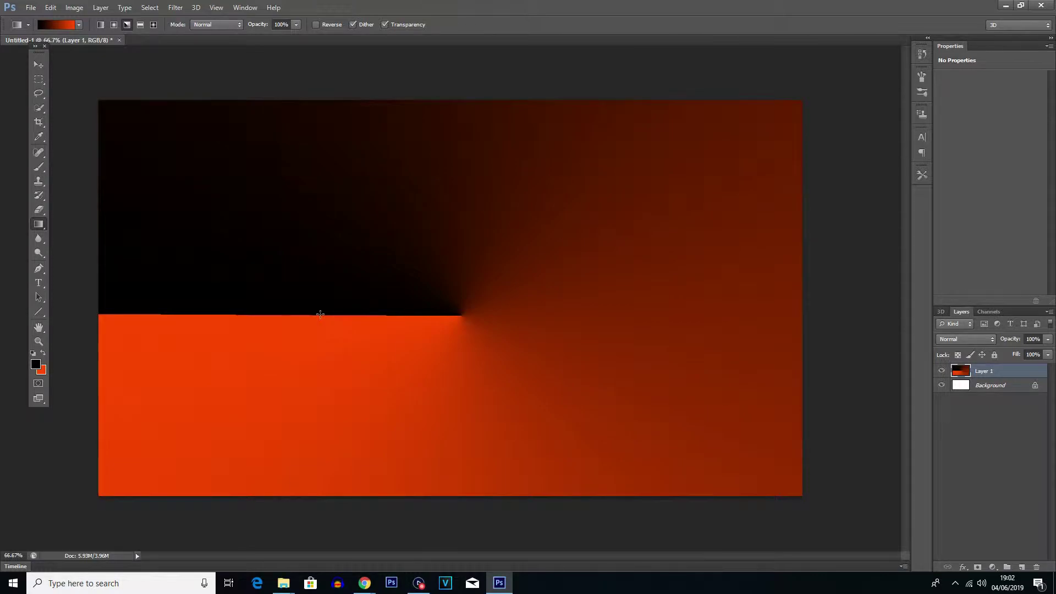
left_click_drag(455, 311, 776, 306)
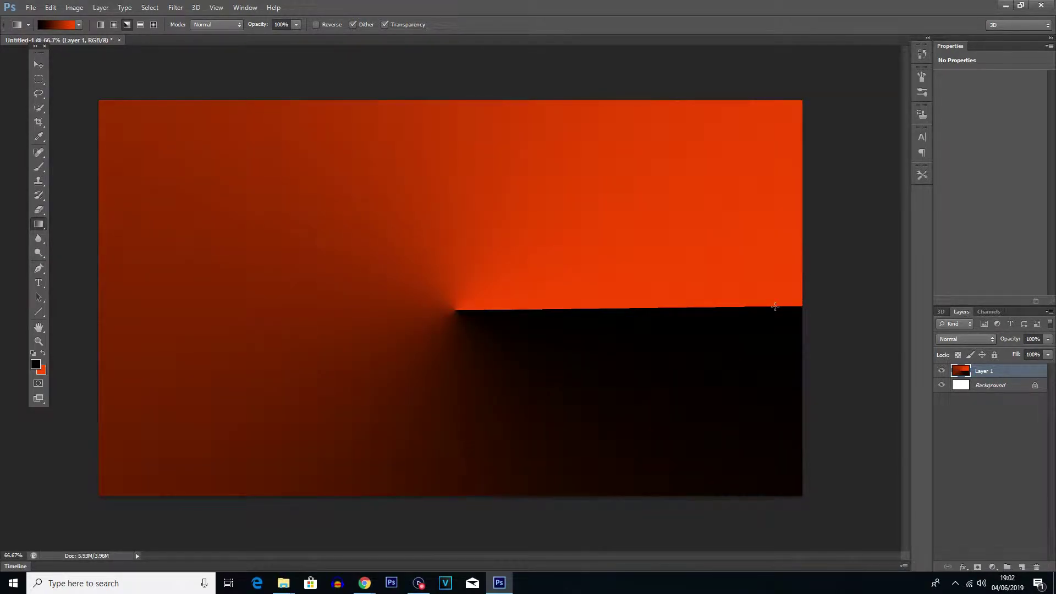
left_click_drag(461, 312, 802, 101)
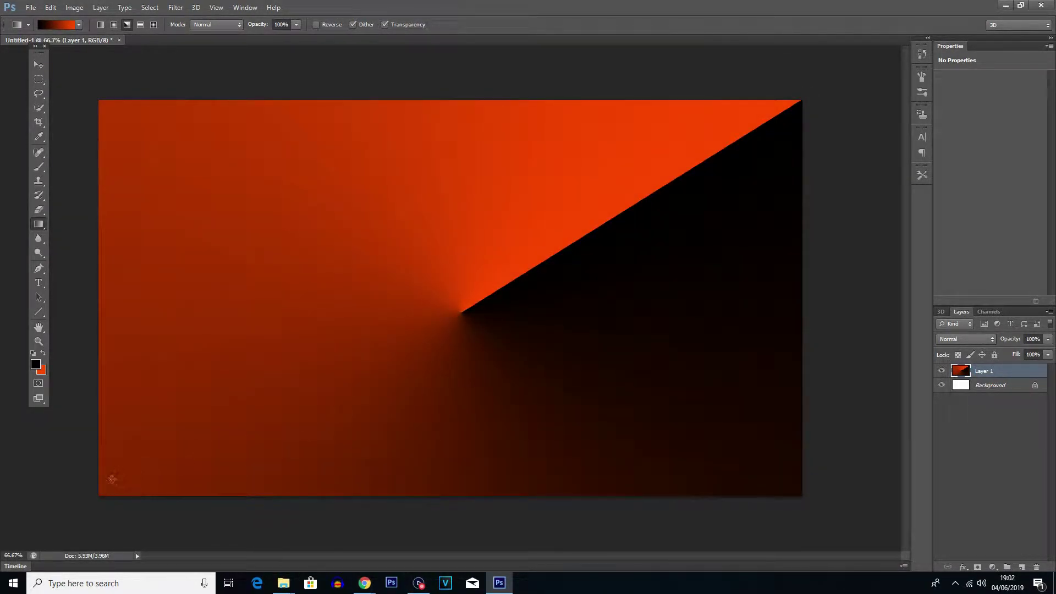
left_click_drag(97, 495, 830, 85)
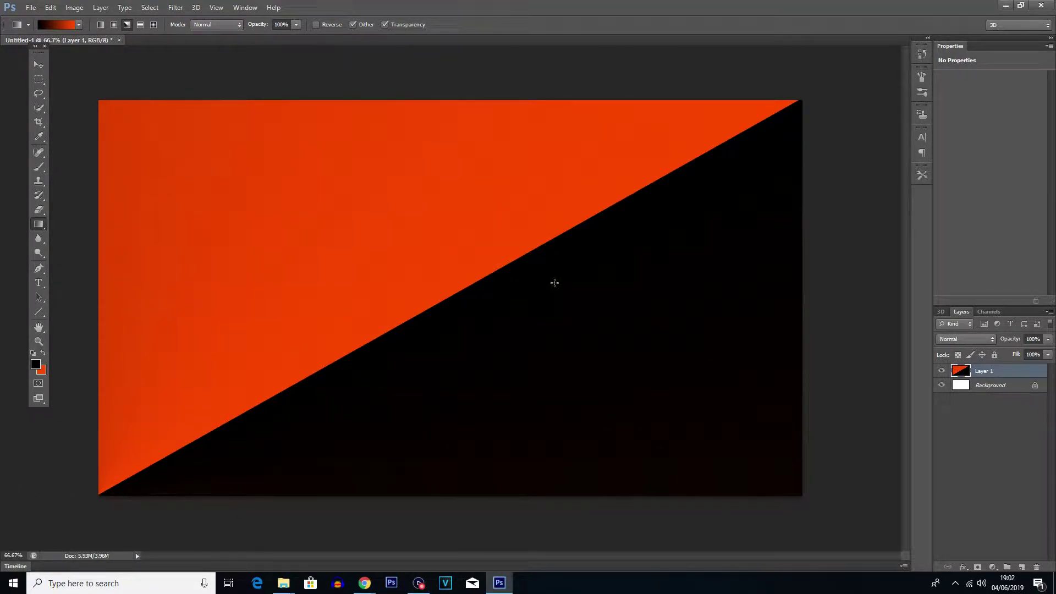
mouse_move(410, 327)
left_mouse_down()
mouse_move(503, 271)
mouse_move(589, 242)
left_mouse_up()
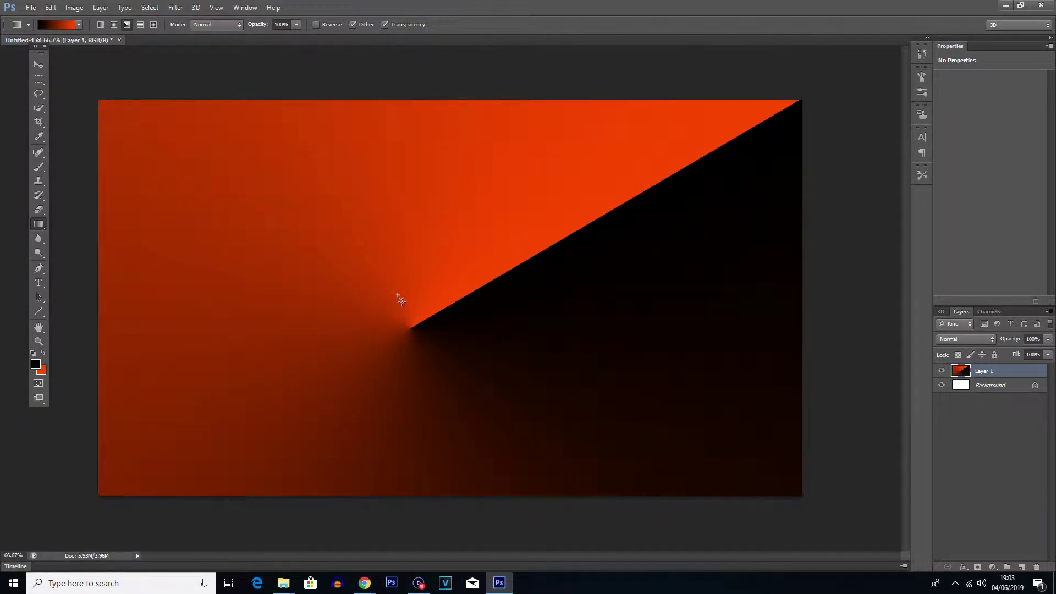
- Sweep black-to-orange angle gradients in several directions from near the center, ending toward the canvas's lower-right corner
left_click_drag(398, 295, 446, 374)
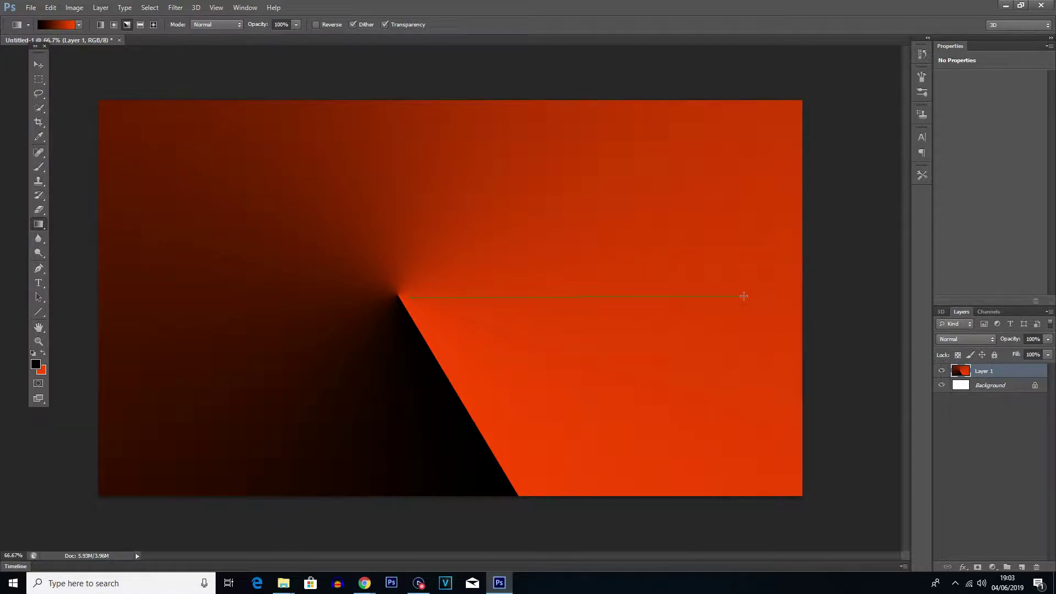
left_click_drag(547, 285, 809, 287)
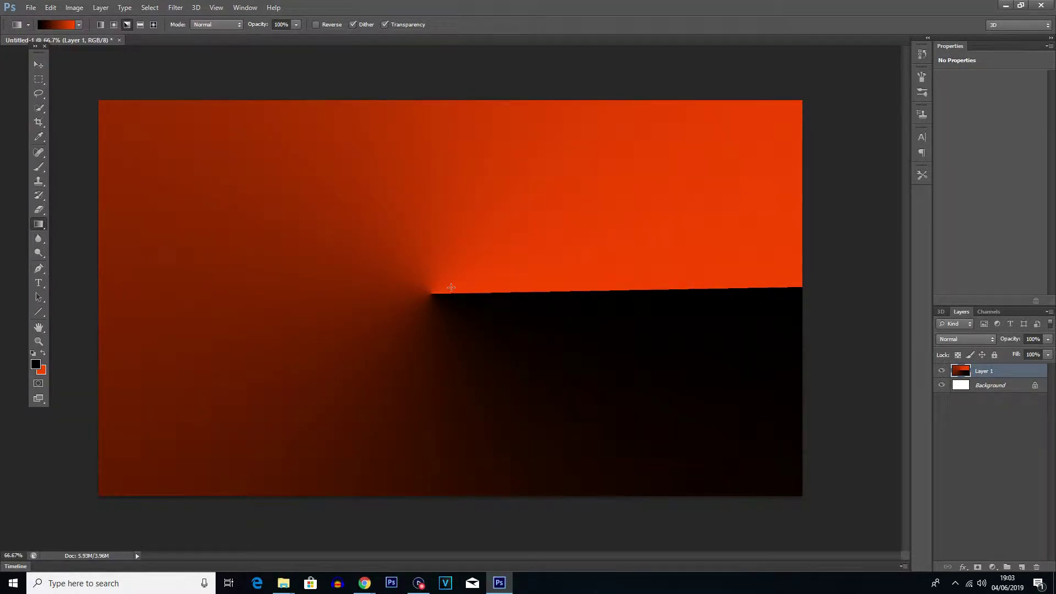
left_click_drag(454, 290, 472, 299)
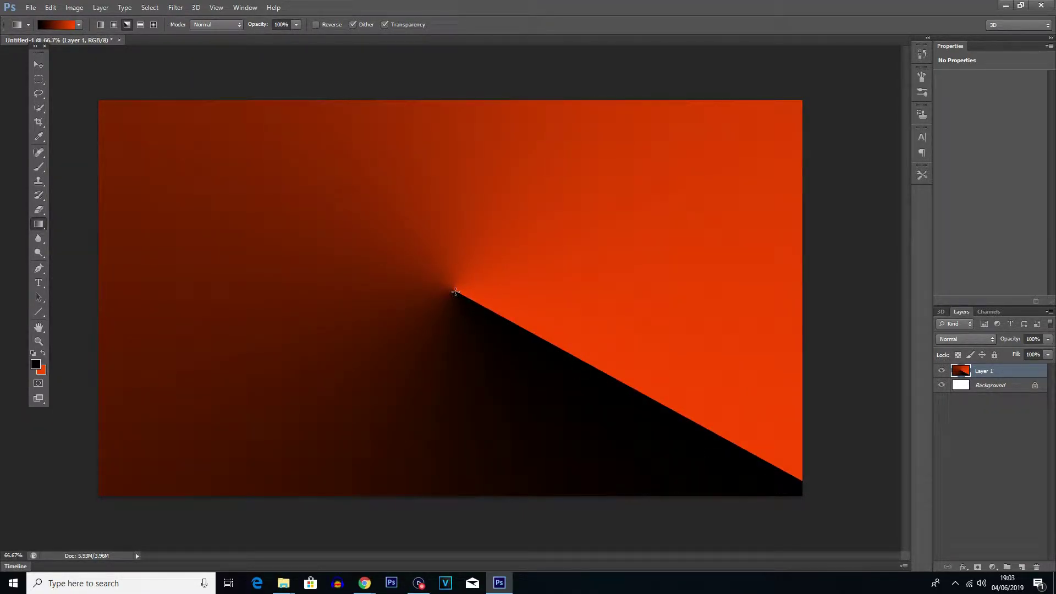
left_click_drag(455, 291, 818, 504)
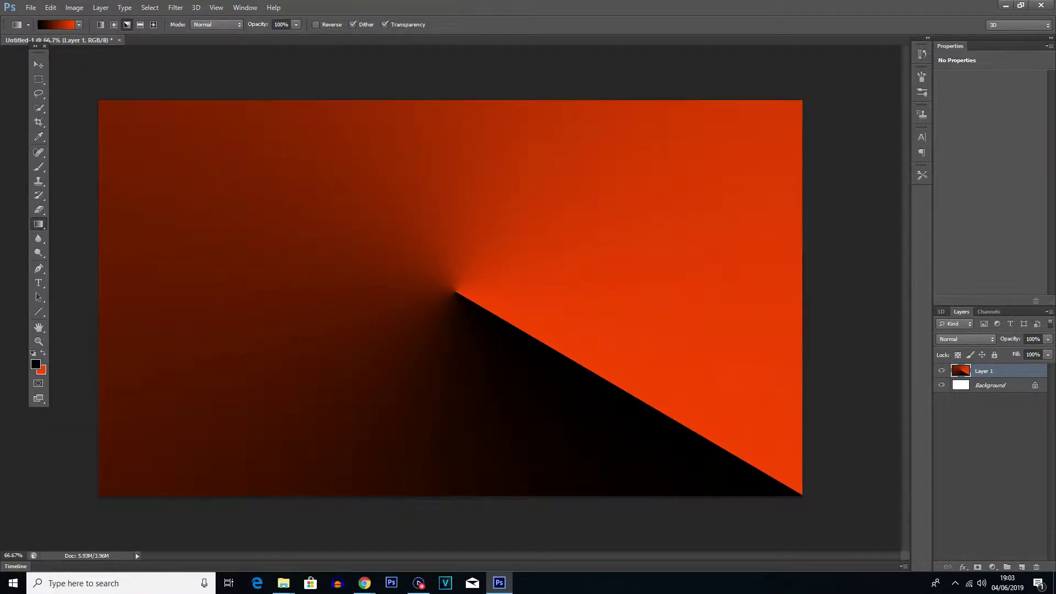
- Switch to a reflected gradient and draw vertical black bands of varying width fading to orange from the canvas center
left_click(140, 24)
left_click_drag(440, 286, 330, 308)
left_click_drag(429, 288, 677, 304)
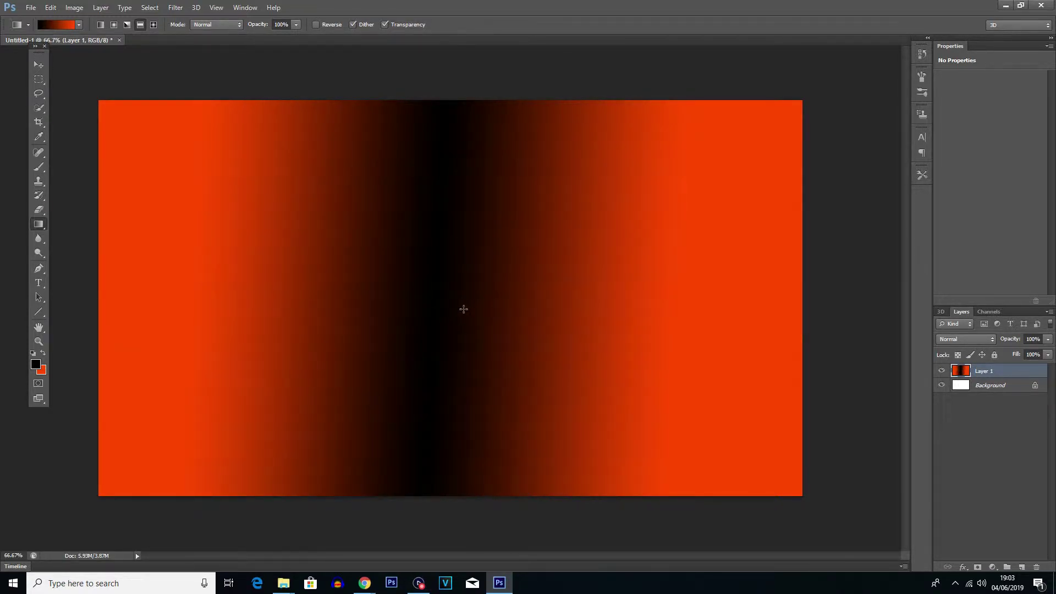
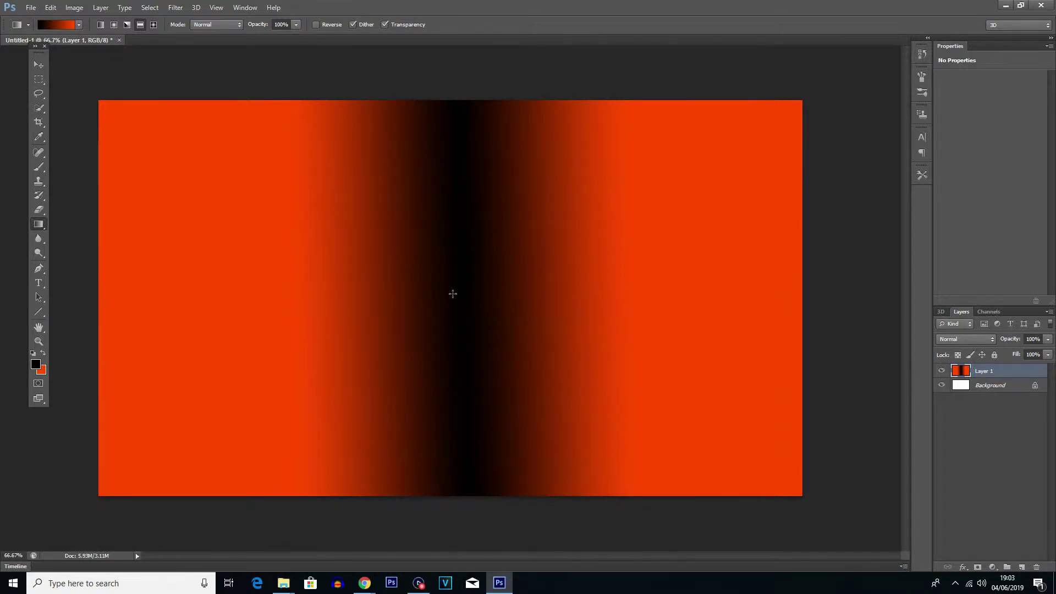
left_click_drag(456, 295, 733, 292)
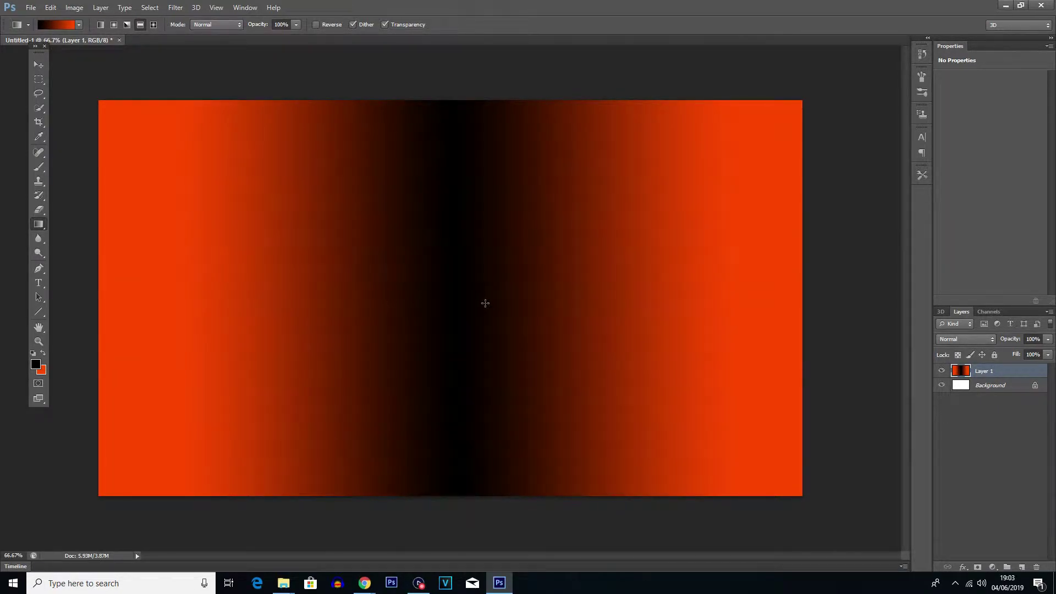
- Draw more black-centered reflected gradients at varying angles, lengths and positions across the layer
left_click_drag(467, 307, 680, 115)
left_click_drag(444, 315, 484, 90)
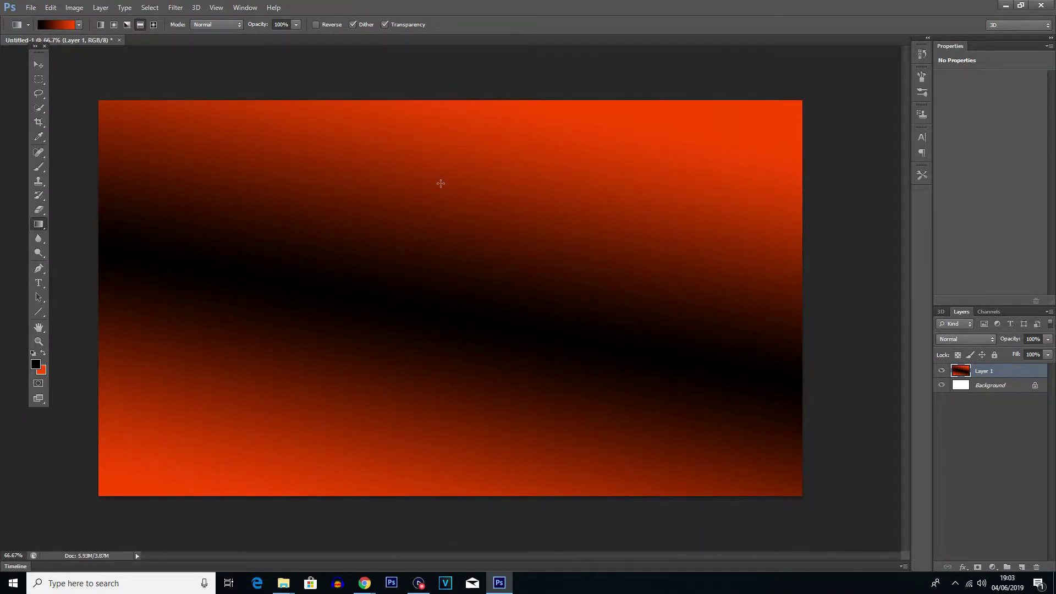
left_click_drag(431, 288, 161, 121)
left_click_drag(499, 330, 257, 379)
left_click_drag(471, 233, 281, 406)
left_click_drag(443, 285, 598, 478)
left_click_drag(677, 220, 489, 395)
left_click_drag(508, 458, 509, 458)
left_click_drag(226, 384, 494, 396)
- Swap the foreground and background colors and draw an orange-centered reflected gradient from near the center toward the upper right
left_click(43, 353)
left_click_drag(435, 277, 715, 209)
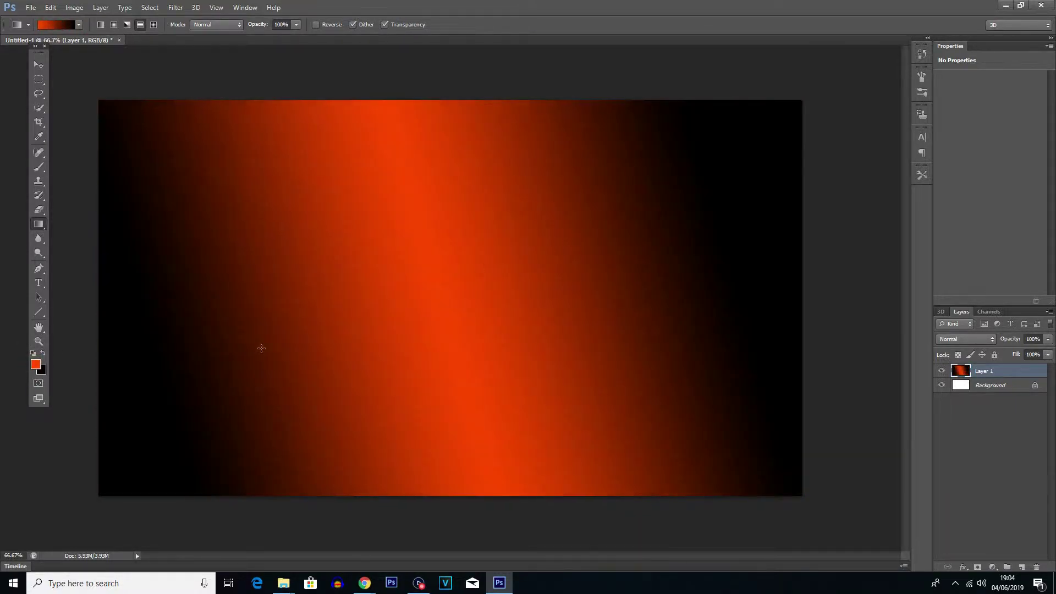
- Set the background color to purple #6c00ff and draw diagonal orange-centered reflected gradients of varying length fading to purple
left_click(44, 373)
left_click(193, 160)
left_click(180, 122)
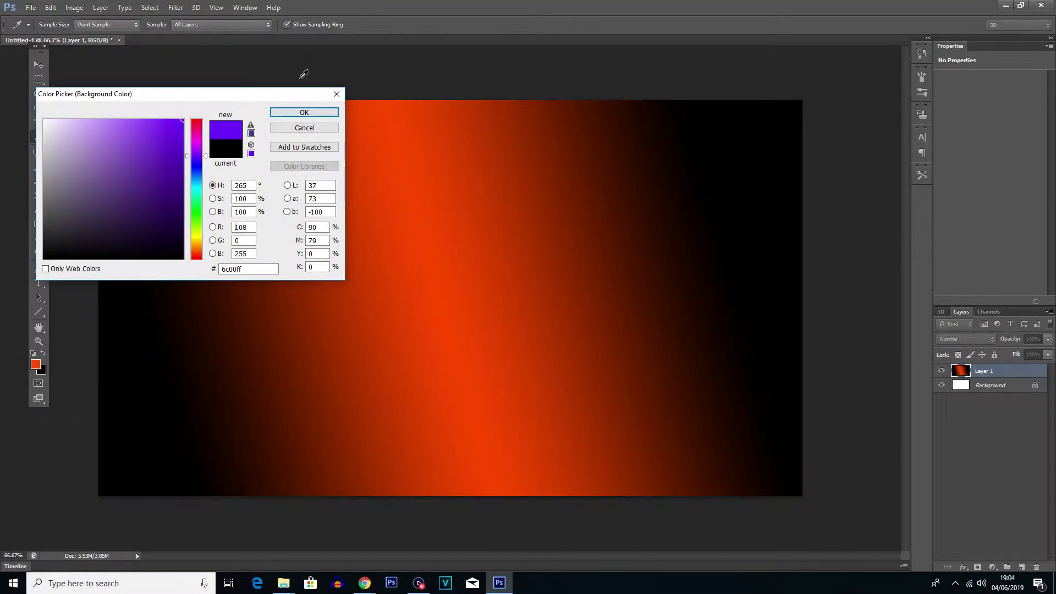
left_click(304, 113)
left_click_drag(472, 303, 701, 159)
left_click_drag(385, 333, 140, 411)
left_click_drag(483, 299, 554, 202)
left_click_drag(408, 301, 598, 188)
left_click_drag(344, 338, 601, 206)
left_click_drag(509, 223, 196, 393)
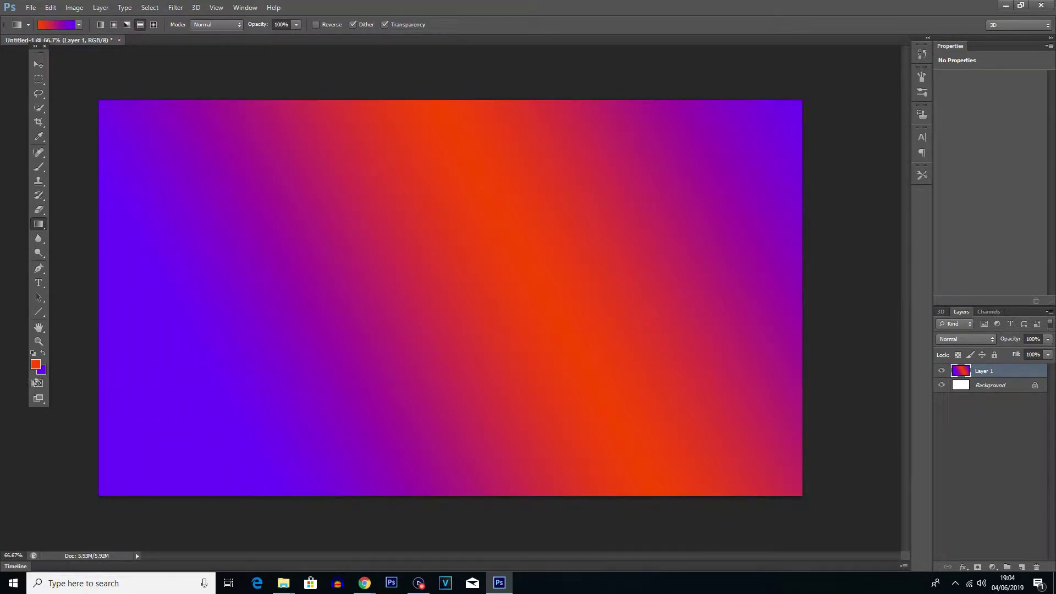
- Change the foreground color to bright green #54ff00 and then to pale green, drawing a reflected gradient fading to purple with each
left_click(35, 364)
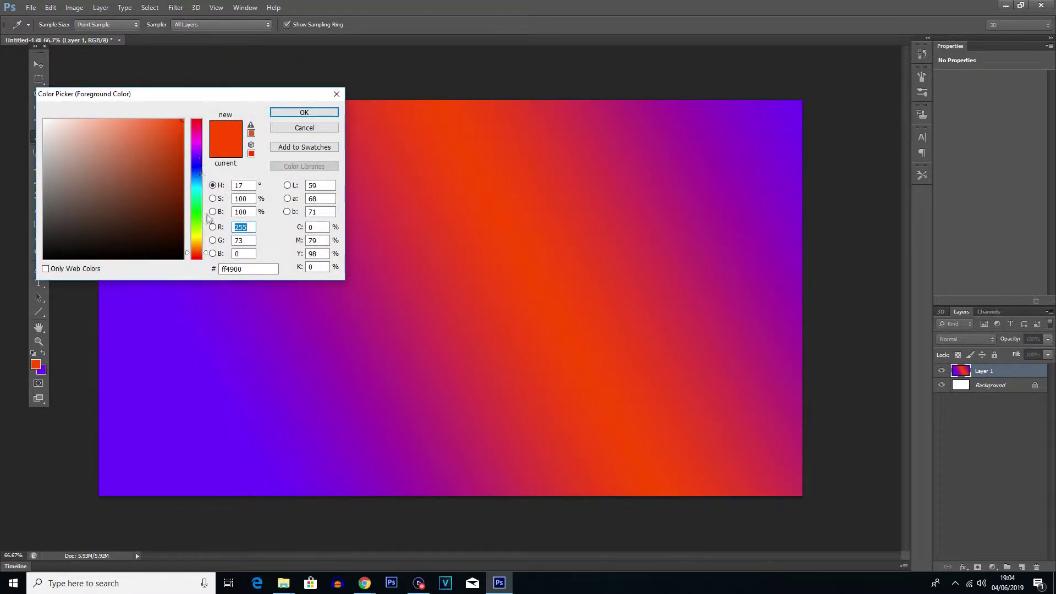
left_click_drag(389, 283, 523, 224)
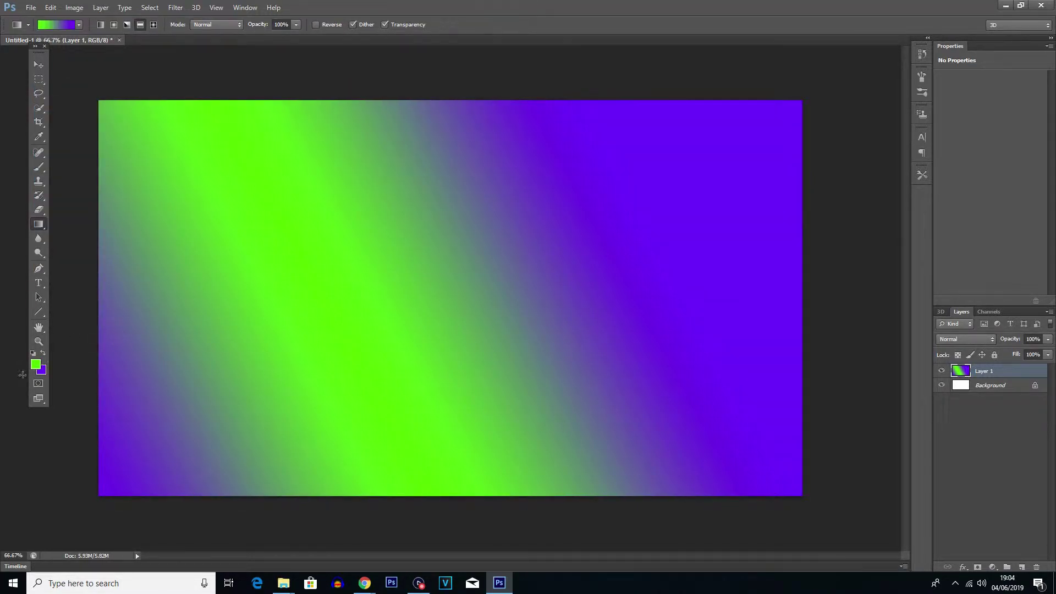
left_click(35, 364)
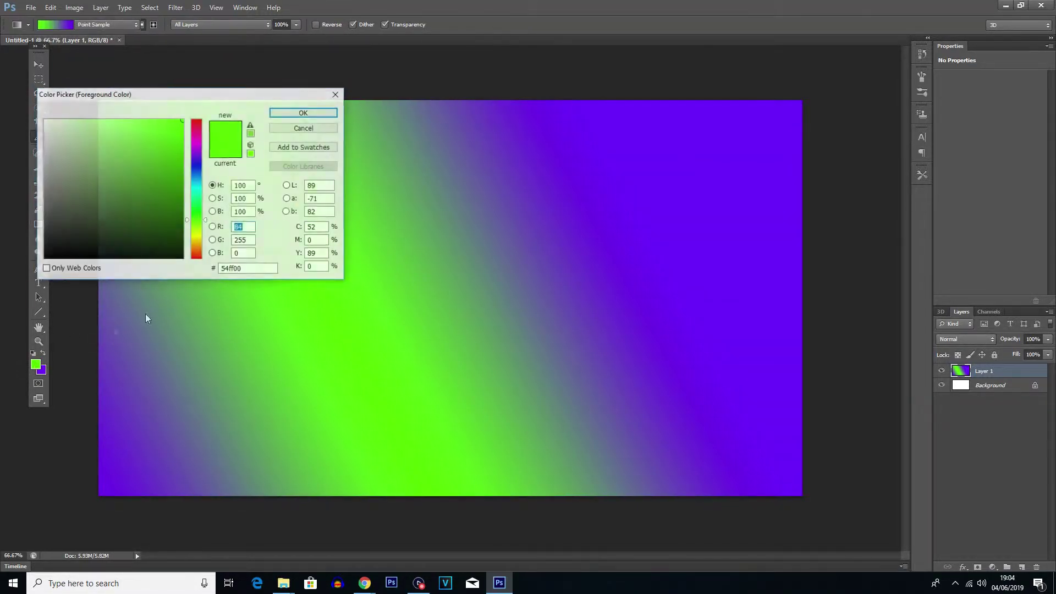
mouse_move(171, 128)
left_mouse_down()
mouse_move(139, 102)
mouse_move(102, 110)
left_mouse_up()
left_click(304, 112)
left_click_drag(434, 313, 661, 159)
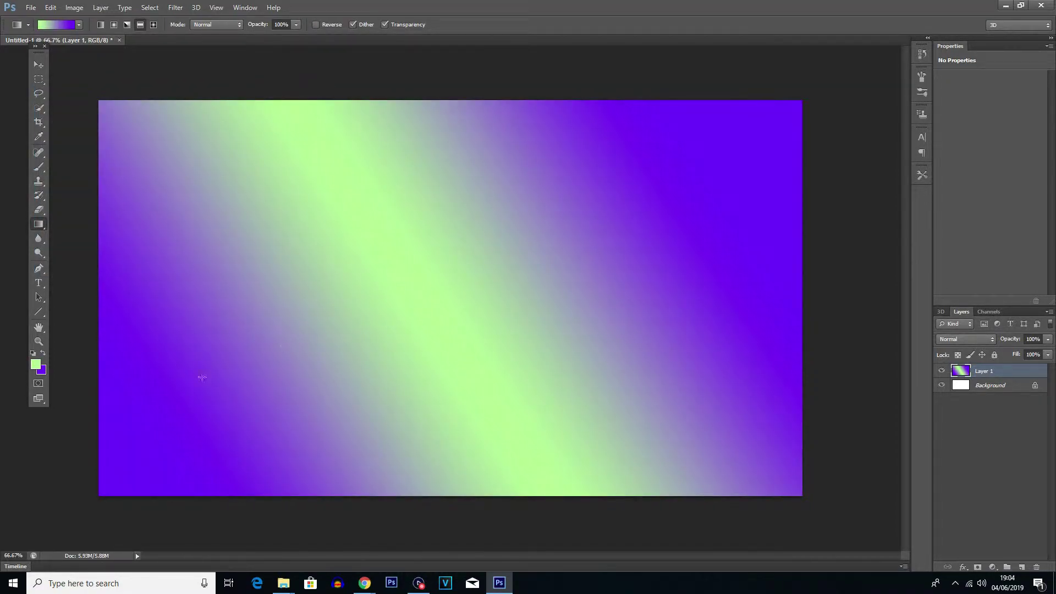
- Draw pale-green-to-purple reflected gradients of varying length and position toward the upper right
left_click_drag(201, 377, 492, 213)
left_click_drag(252, 432, 823, 203)
left_click_drag(686, 177, 740, 113)
mouse_move(344, 334)
left_mouse_down()
mouse_move(768, 154)
mouse_move(660, 229)
mouse_move(490, 208)
left_mouse_up()
left_click_drag(348, 309, 710, 184)
left_click_drag(352, 247, 617, 160)
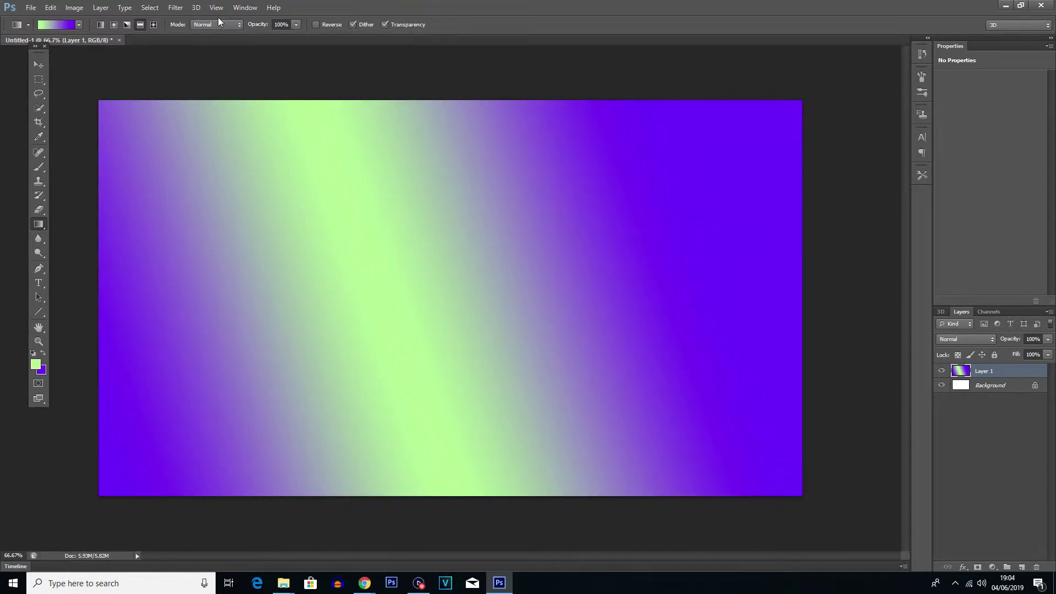
- Switch to a diamond gradient and draw upright pale green diamonds of increasing size fading to purple near the canvas center
left_click(154, 25)
left_click_drag(231, 47, 370, 153)
left_click_drag(427, 281, 597, 281)
left_click_drag(476, 300, 583, 295)
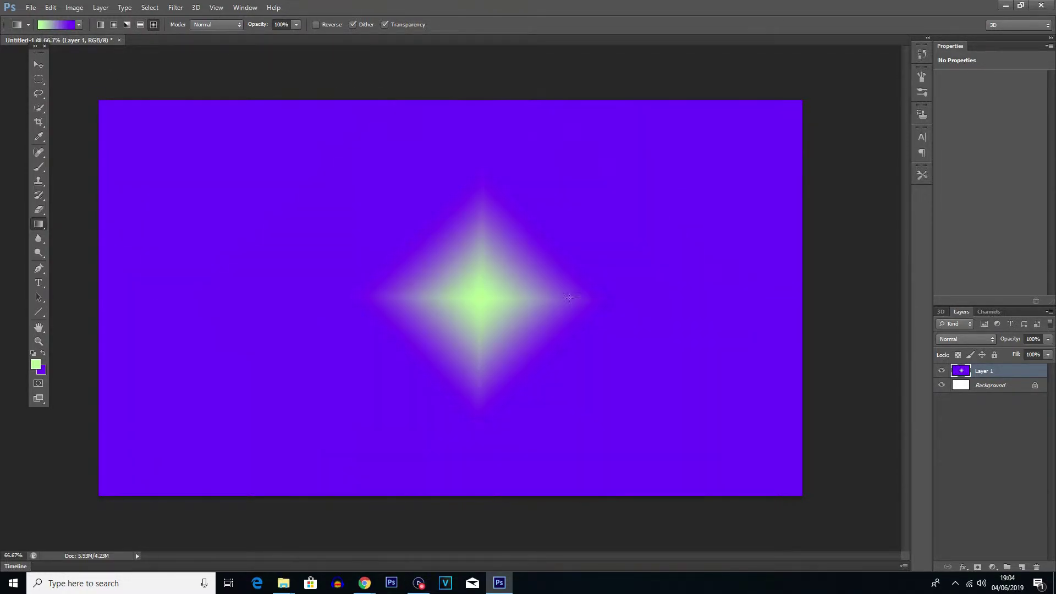
left_click_drag(515, 302, 632, 303)
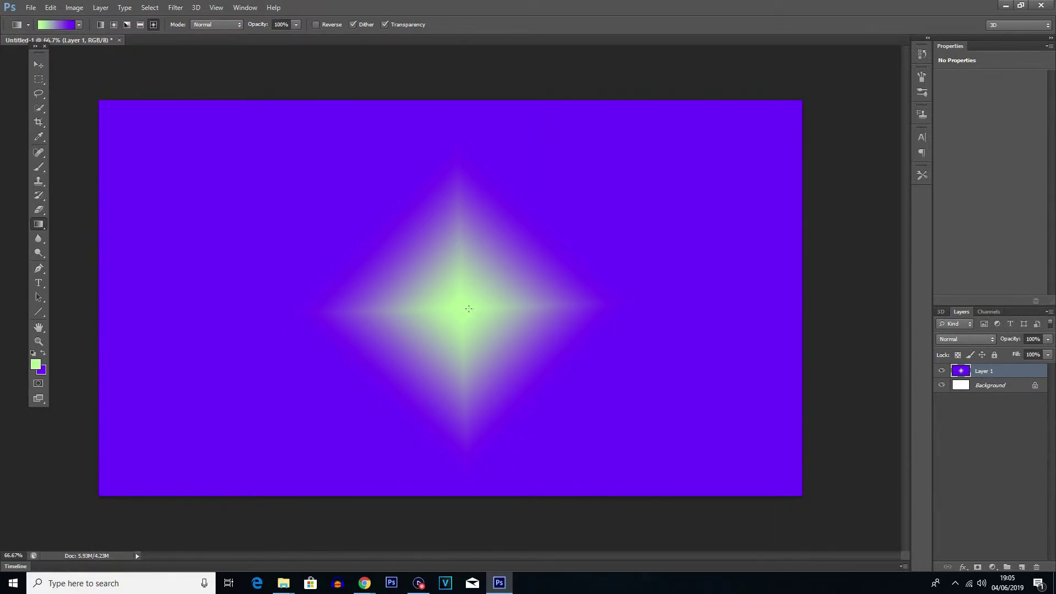
left_click_drag(465, 308, 703, 307)
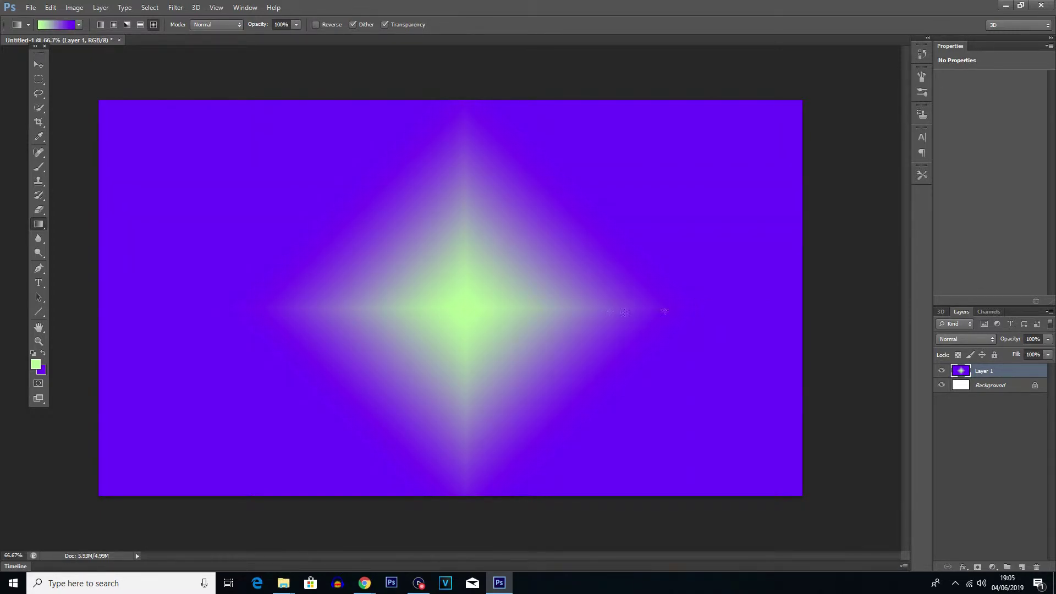
- Draw diamond gradients rotated at various angles, varying their size and position across the layer
left_click_drag(463, 311, 631, 165)
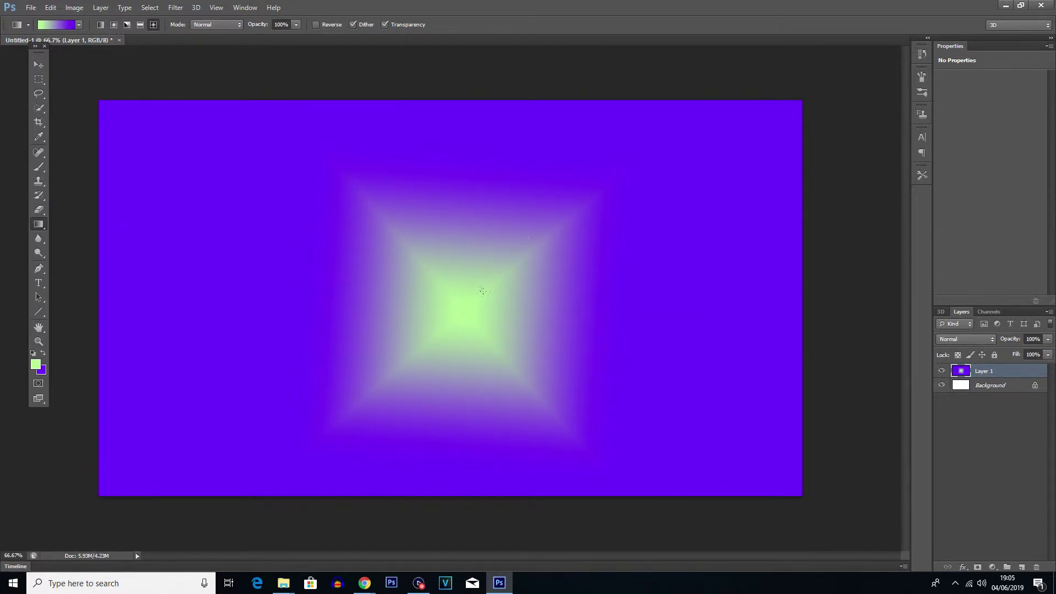
left_click_drag(459, 309, 804, 99)
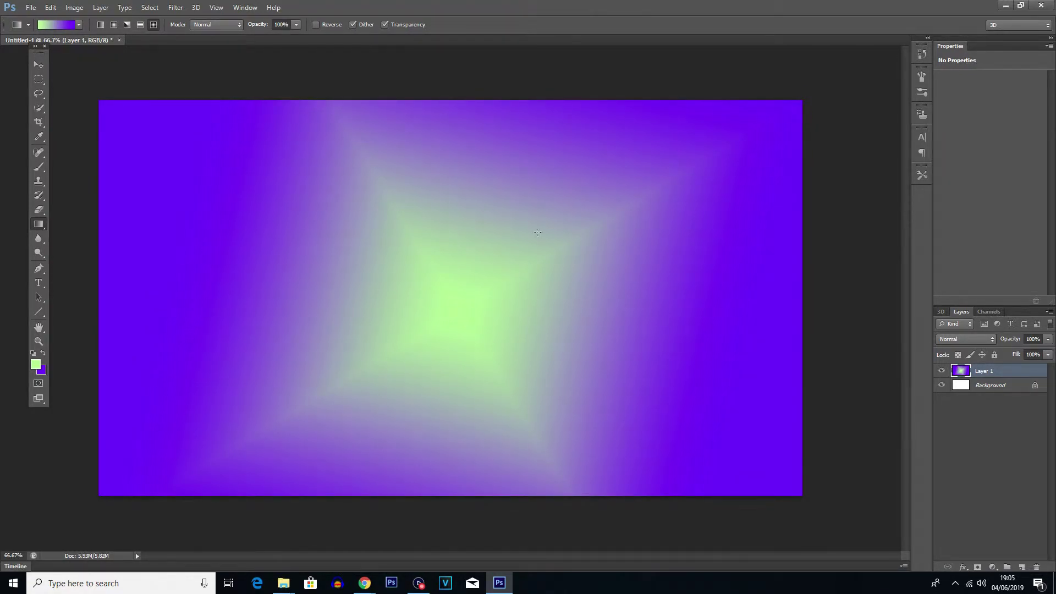
mouse_move(425, 260)
left_mouse_down()
mouse_move(679, 276)
mouse_move(430, 321)
left_mouse_up()
left_click_drag(443, 265, 304, 318)
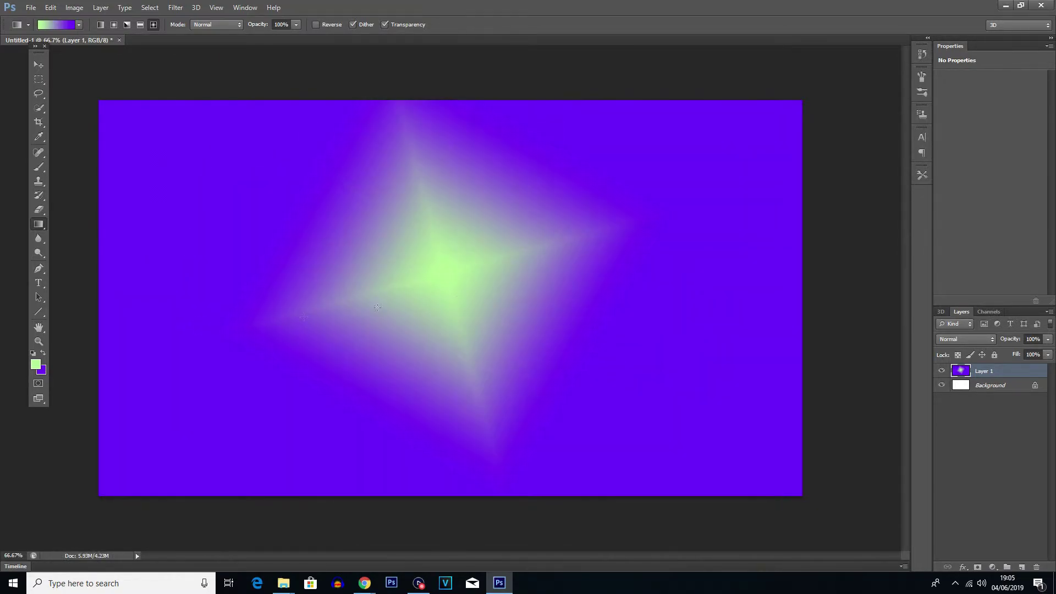
left_click_drag(524, 296, 330, 372)
left_click_drag(621, 261, 386, 313)
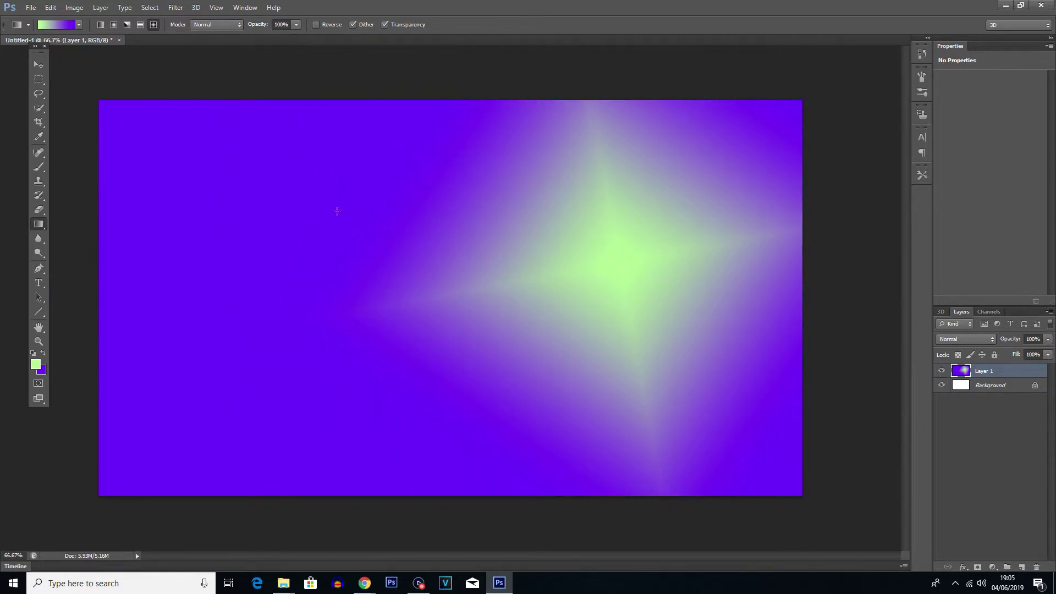
left_click_drag(318, 226, 242, 294)
left_click_drag(357, 257, 443, 403)
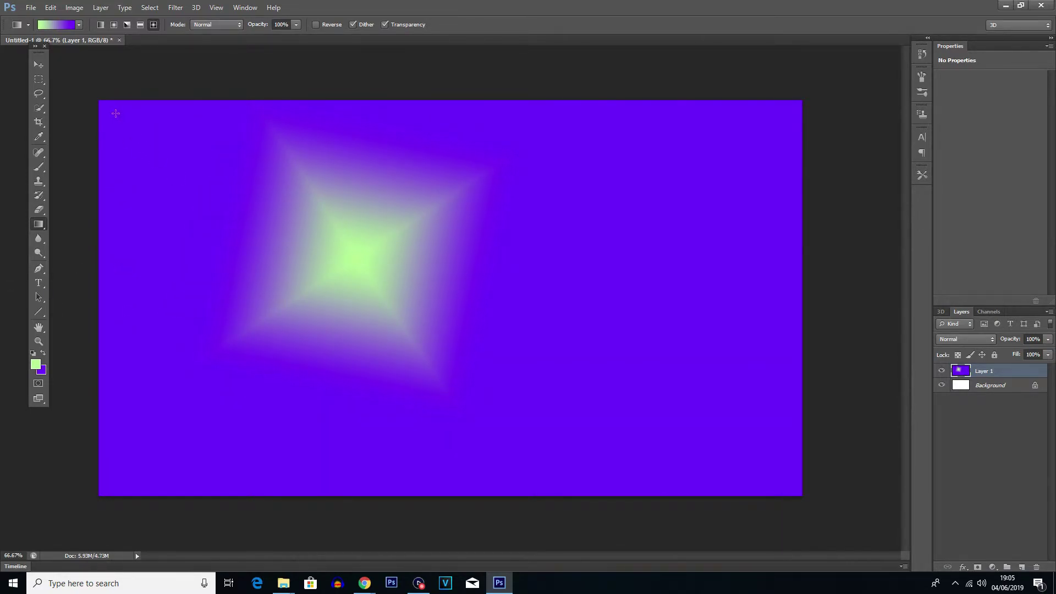
- Switch to a reflected gradient, swap the foreground and background colors, and draw purple-centered bands fading to pale green in various directions
left_click(202, 24)
left_click(145, 23)
left_click(44, 352)
left_click_drag(306, 280, 847, 297)
left_click_drag(192, 213, 215, 346)
left_click_drag(297, 144, 316, 386)
left_click_drag(450, 199, 432, 427)
mouse_move(693, 165)
left_mouse_down()
mouse_move(220, 160)
mouse_move(384, 136)
left_mouse_up()
left_click_drag(542, 161, 236, 370)
mouse_move(344, 228)
left_mouse_down()
mouse_move(737, 341)
mouse_move(577, 339)
mouse_move(350, 233)
left_mouse_up()
left_click_drag(146, 108, 507, 231)
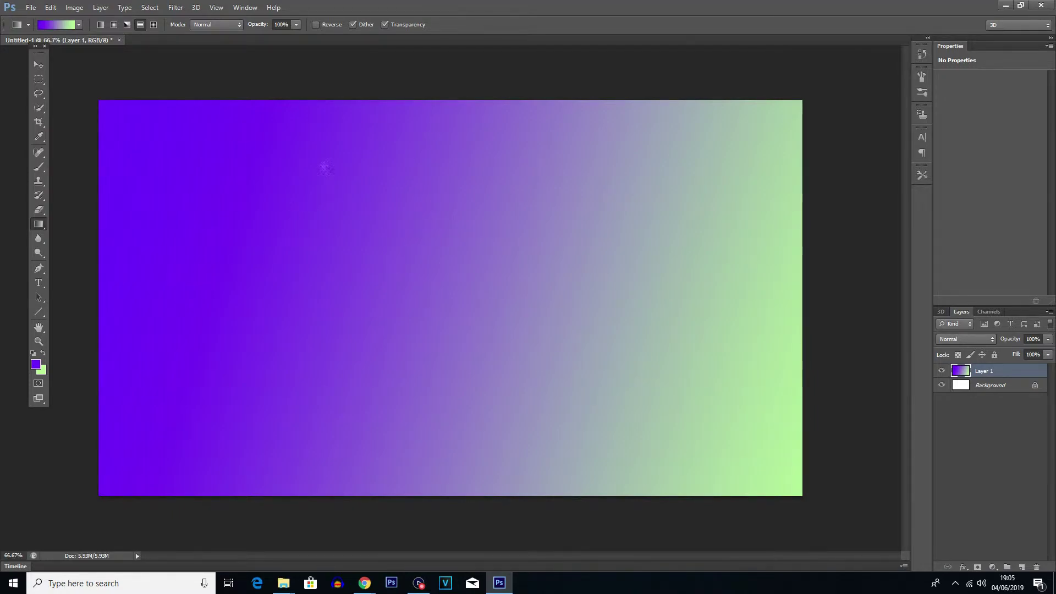
- Draw two long reflected gradients toward the lower right, and a linear purple-to-pale-green gradient in the same direction
left_click_drag(237, 158, 668, 341)
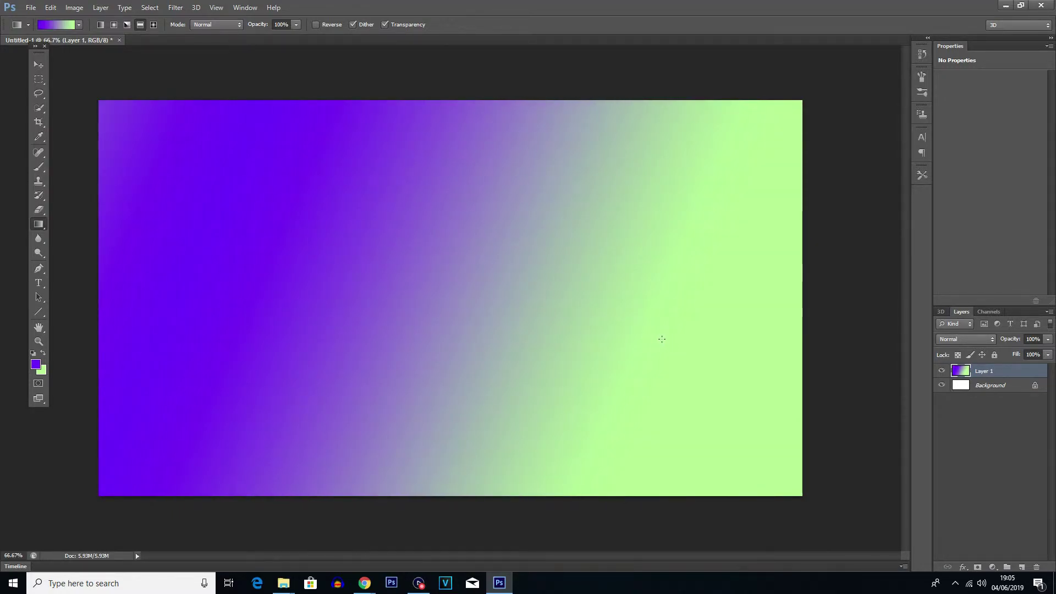
left_click_drag(275, 220, 743, 385)
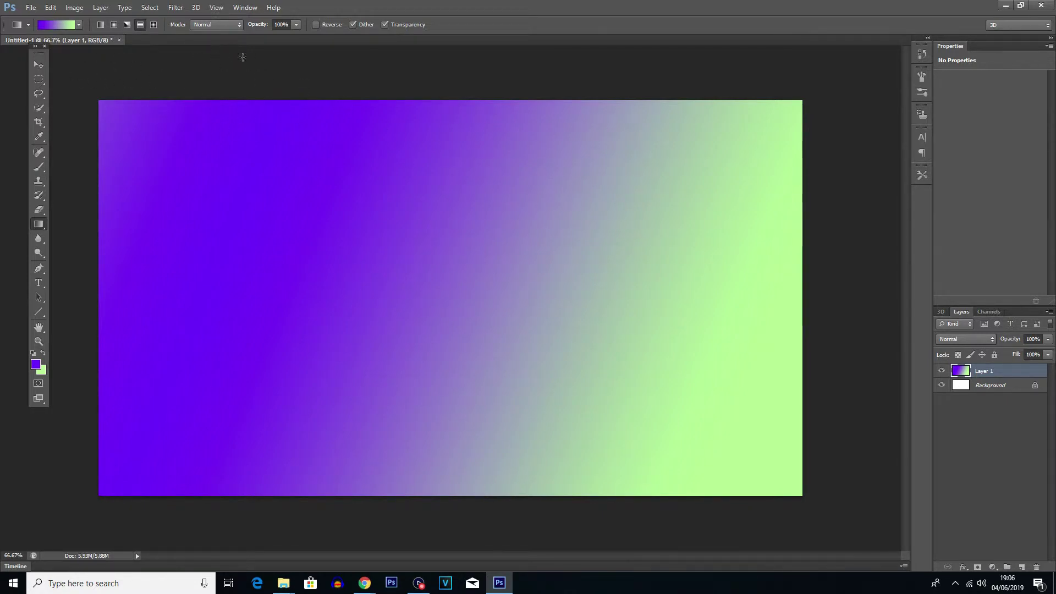
left_click_drag(302, 193, 606, 319)
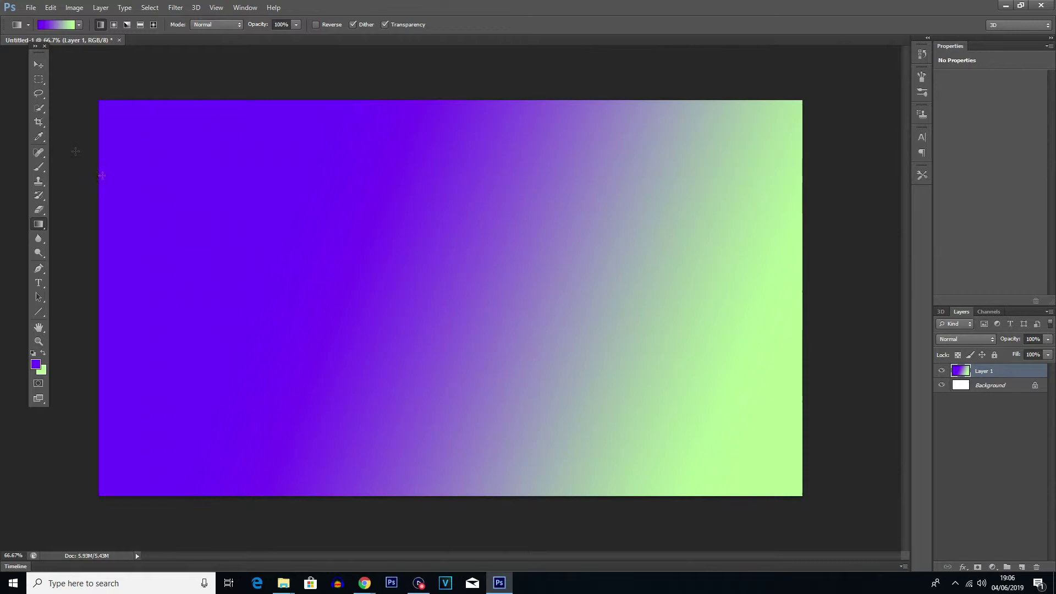
- Choose the rainbow spectrum gradient preset and draw it diagonally from the upper left to the lower right, lengthening it across the canvas
left_click(79, 25)
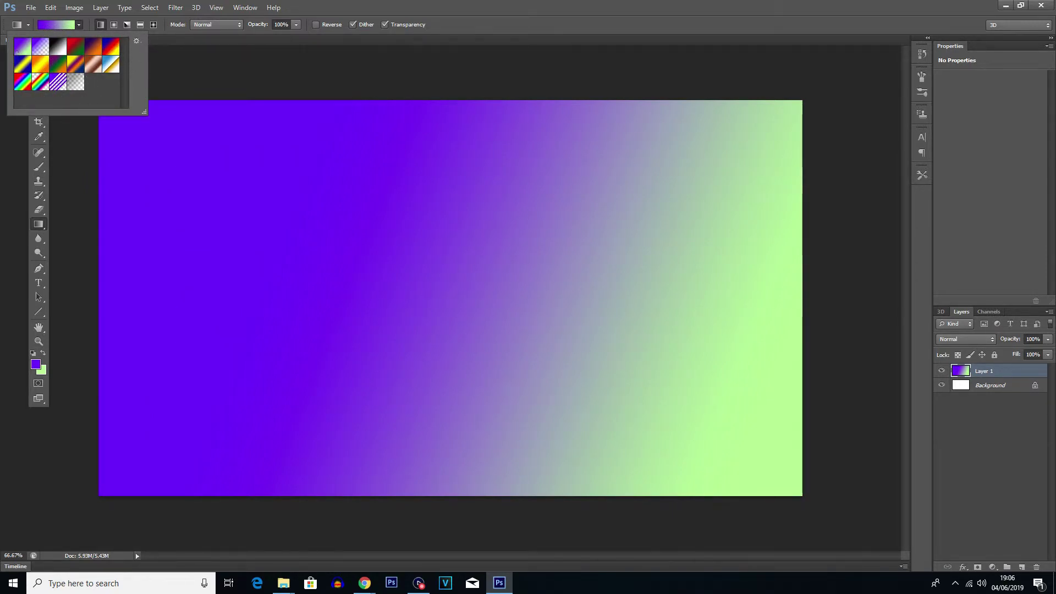
left_click(23, 85)
left_click_drag(214, 216, 743, 401)
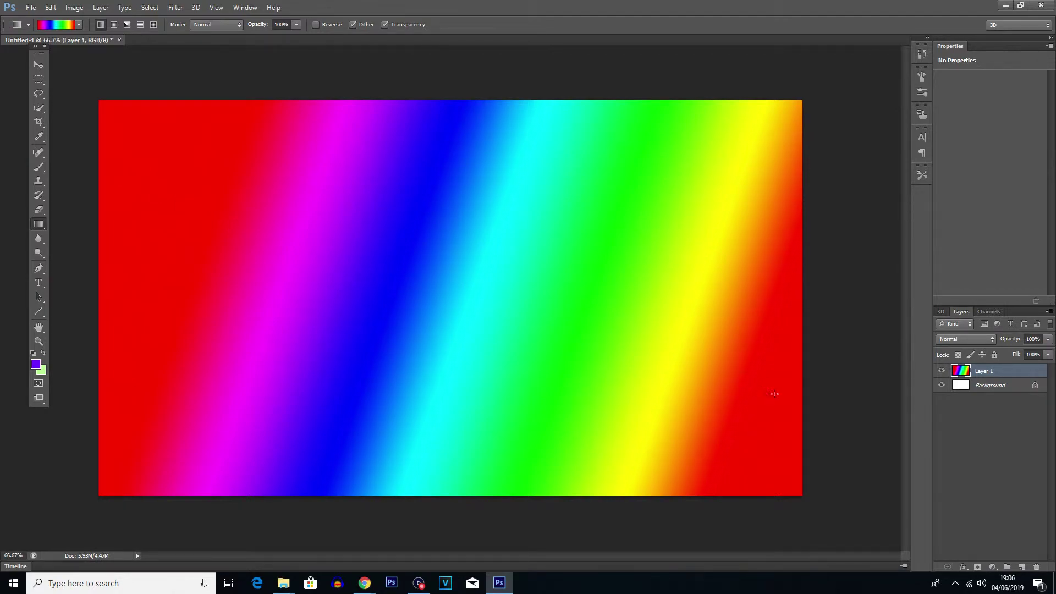
left_click_drag(110, 118, 758, 443)
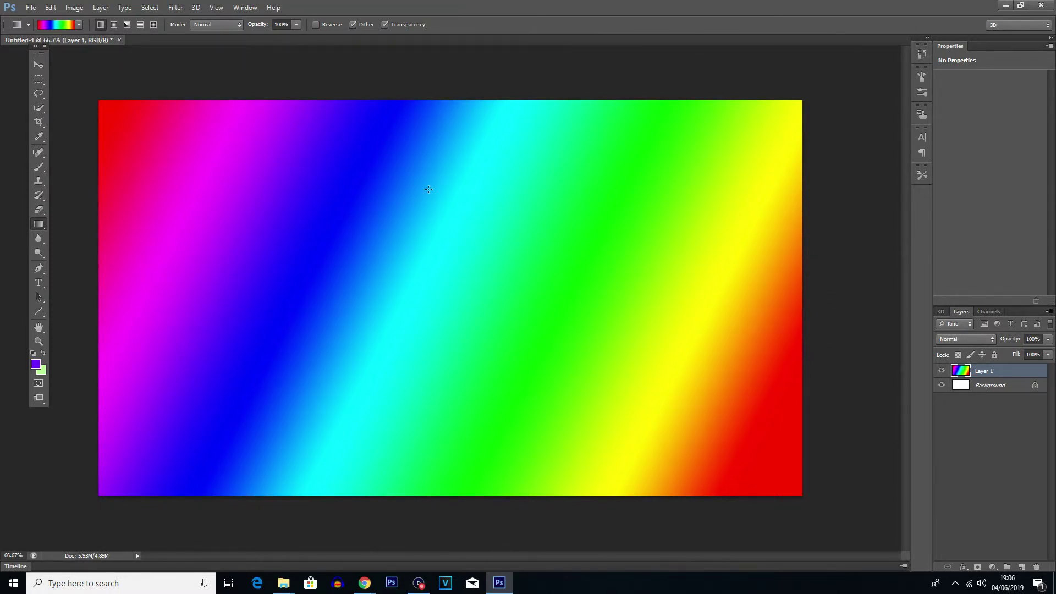
- Choose the blue, white and gold gradient preset and draw it diagonally from the upper left to the lower right
left_click(79, 25)
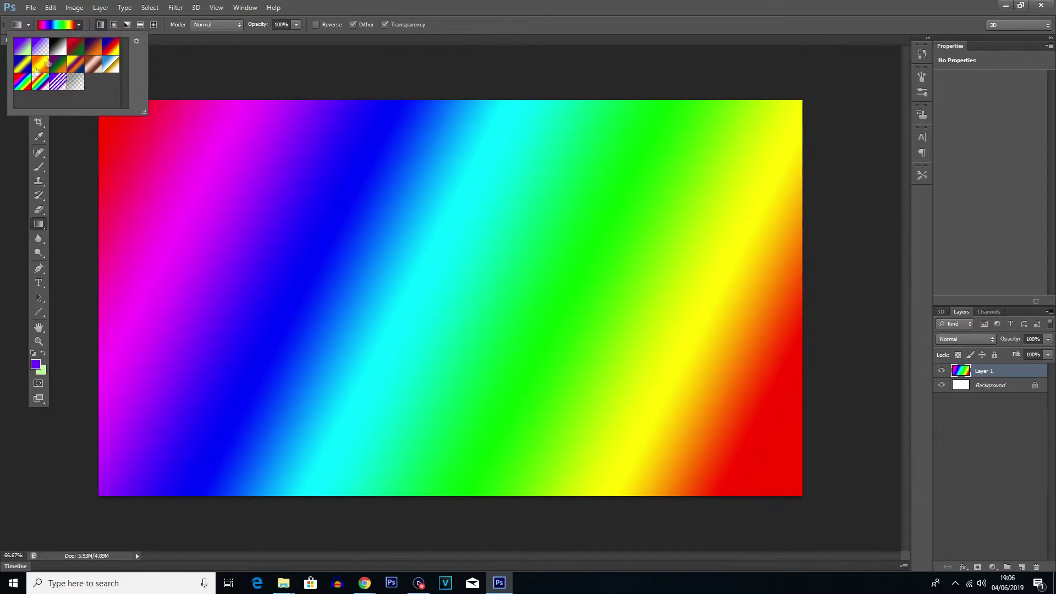
left_click(111, 64)
left_click_drag(227, 207, 676, 429)
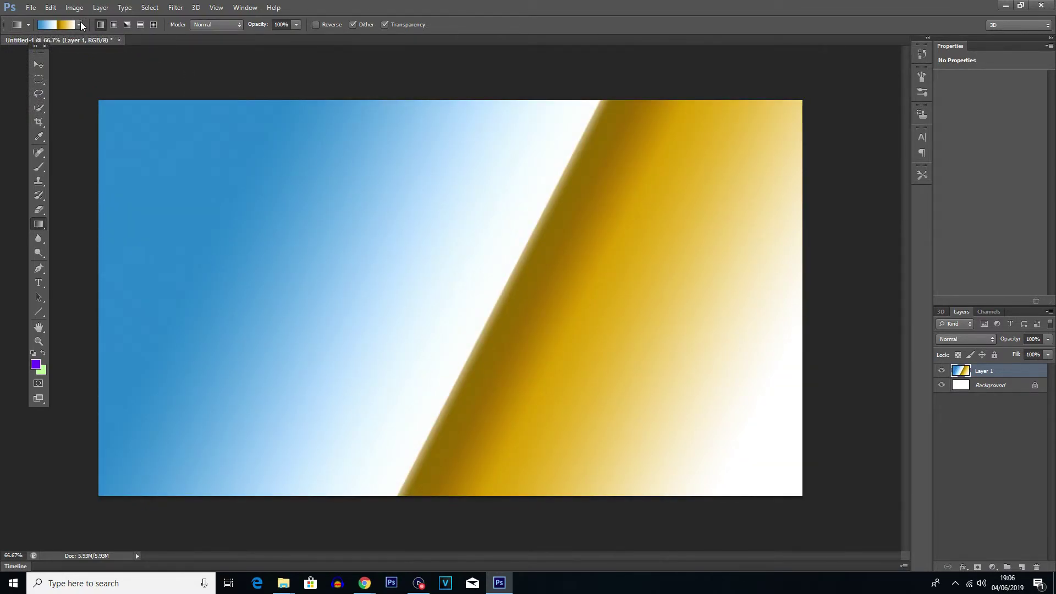
- Choose the purple-to-transparent gradient preset and draw it diagonally from the upper left to the lower right over the layer
left_click(81, 25)
left_click(75, 87)
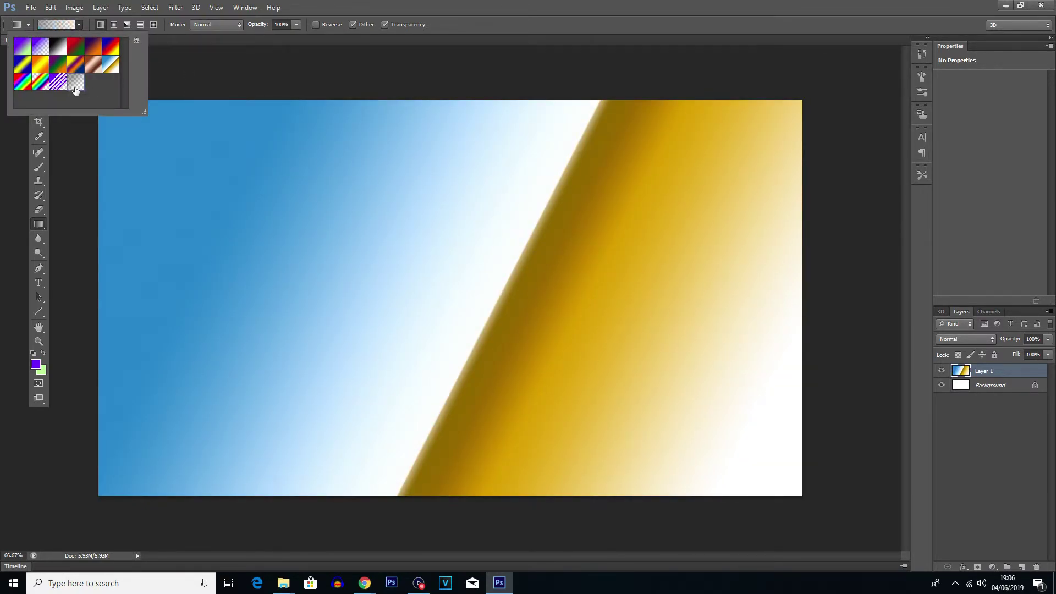
left_click(40, 47)
left_click(167, 108)
left_click_drag(164, 141, 785, 440)
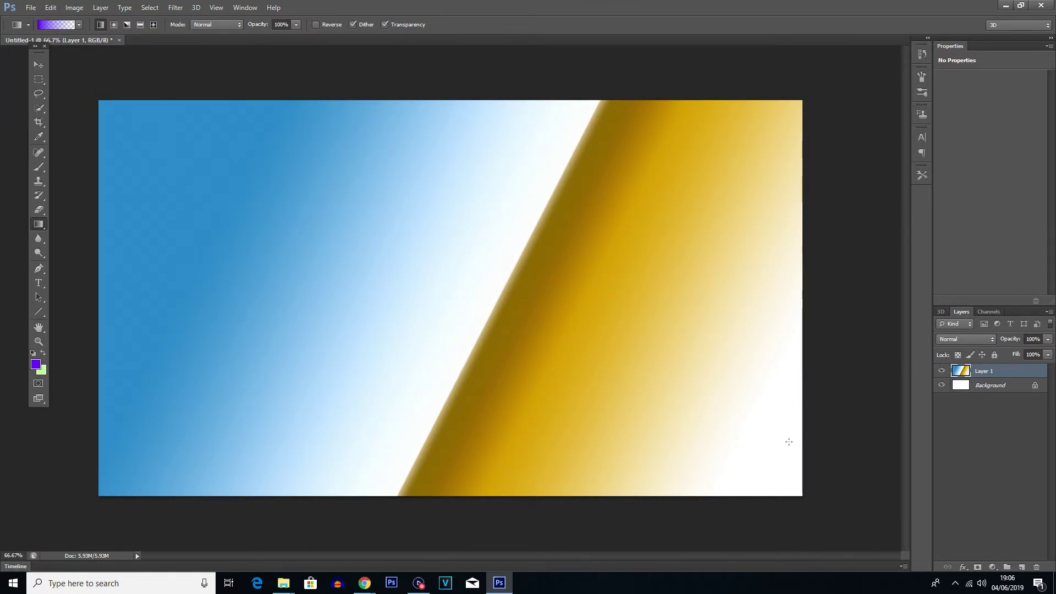
- Convert the locked Background into a regular layer and switch to the Brush tool
left_click(1035, 387)
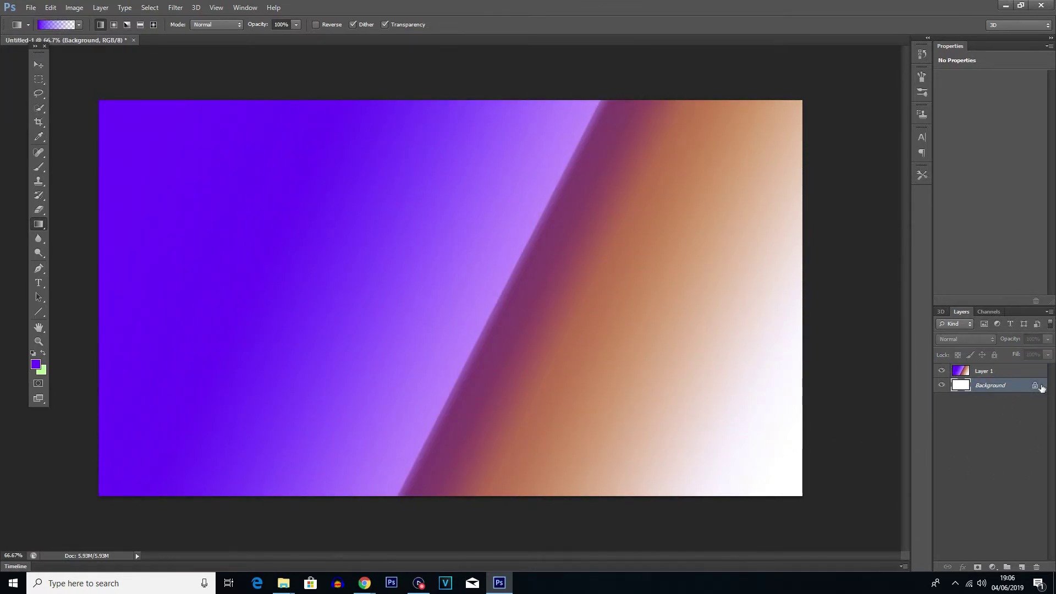
double_click(1034, 386)
key("Return")
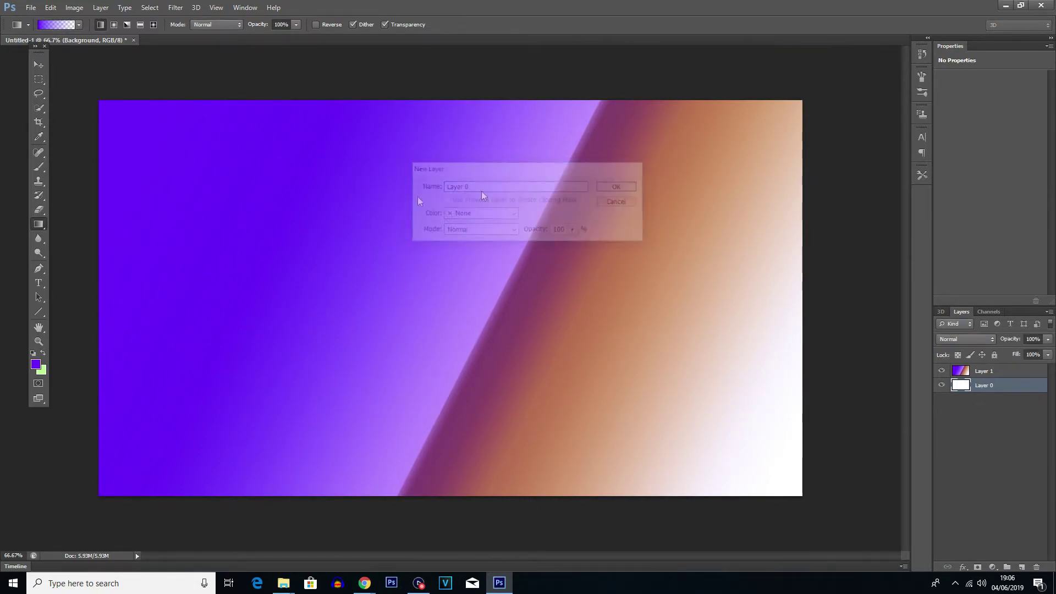
left_click(39, 167)
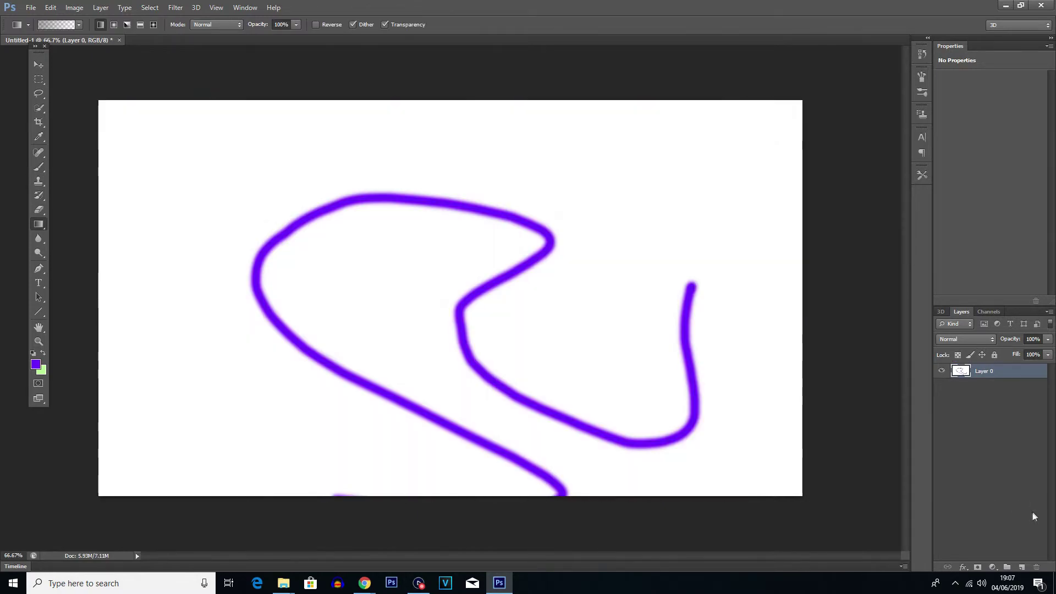
- Add a new layer above the purple brush stroke and draw the gray-to-transparent gradient diagonally from upper left to lower right
left_click(1021, 568)
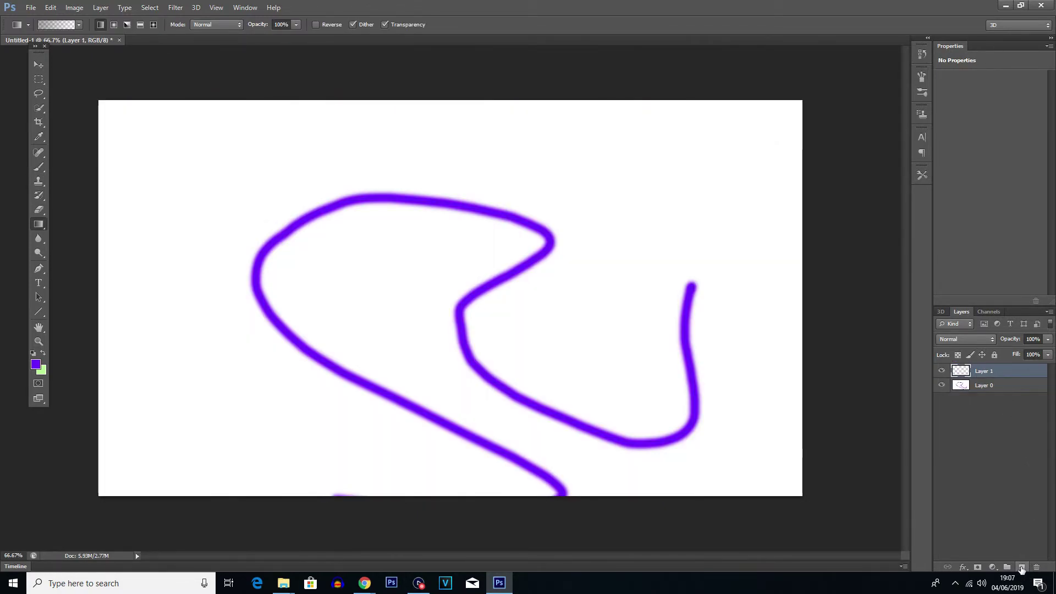
left_click_drag(156, 160, 770, 415)
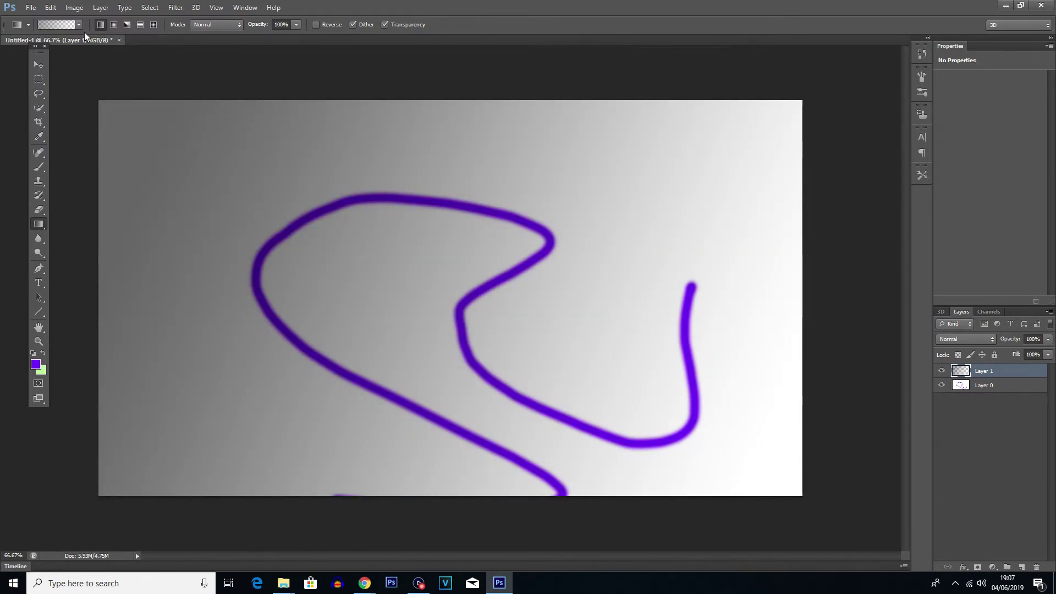
- Choose the purple-to-transparent gradient preset and draw it repeatedly in varying directions until purple covers the brush stroke
left_click(79, 25)
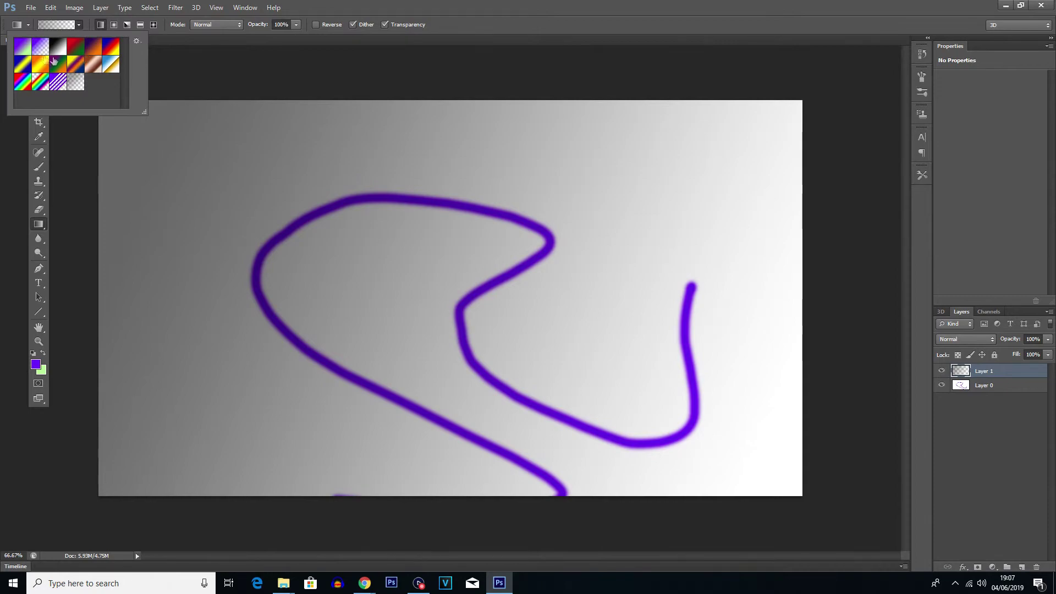
left_click(40, 47)
left_click(214, 168)
left_click_drag(215, 168, 742, 453)
left_click_drag(251, 215, 709, 485)
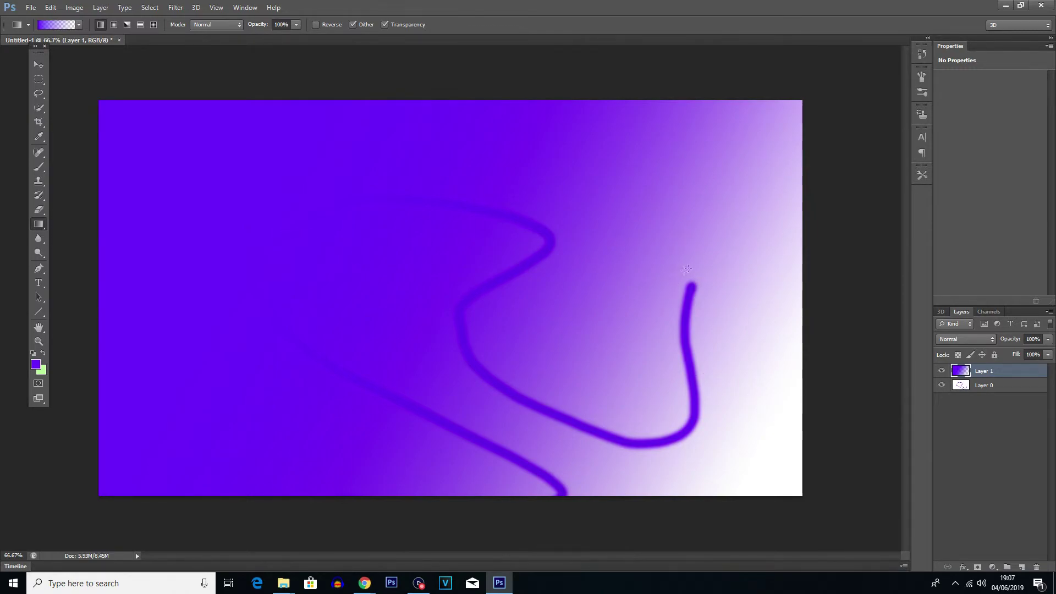
left_click_drag(663, 251, 129, 286)
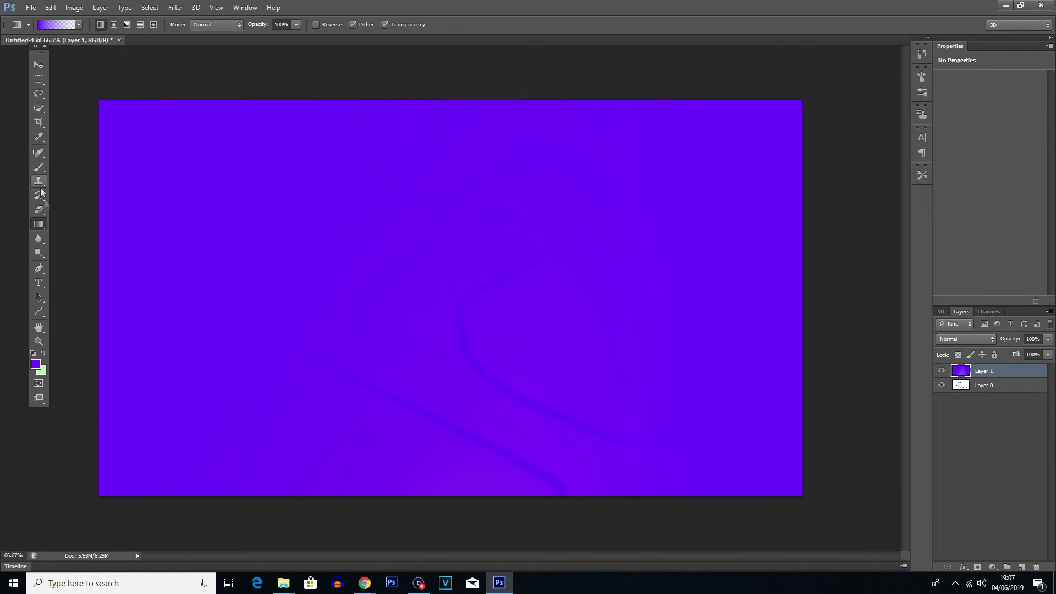
left_click_drag(270, 154, 725, 361)
left_click_drag(236, 94, 589, 284)
left_click_drag(347, 251, 686, 267)
left_click_drag(340, 214, 644, 217)
- Choose the violet-to-orange gradient preset and draw it diagonally from the upper left to the lower right
left_click(81, 24)
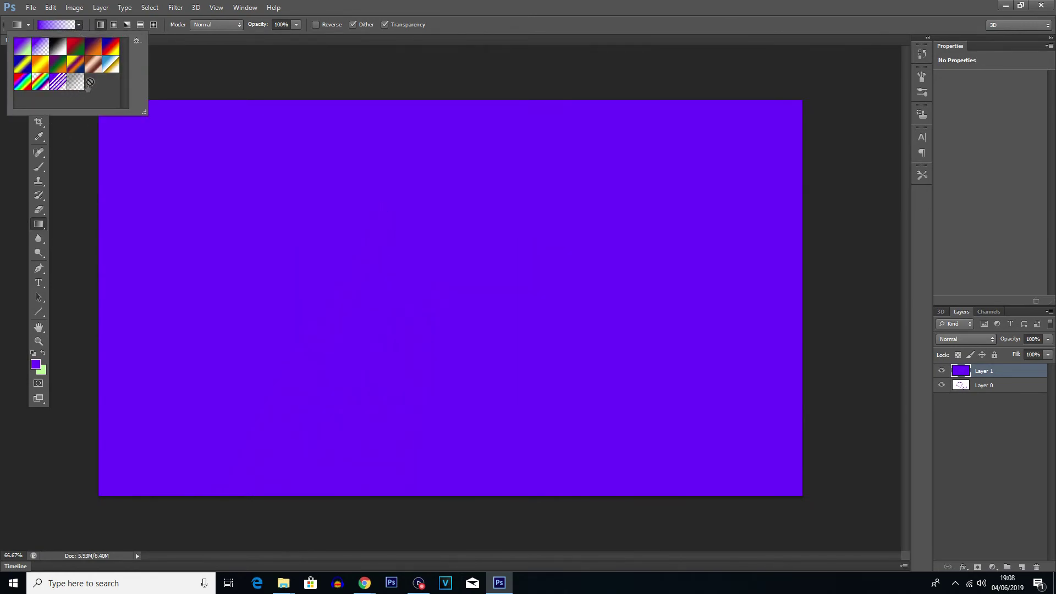
left_click(92, 49)
left_click(203, 59)
left_click_drag(135, 176, 737, 406)
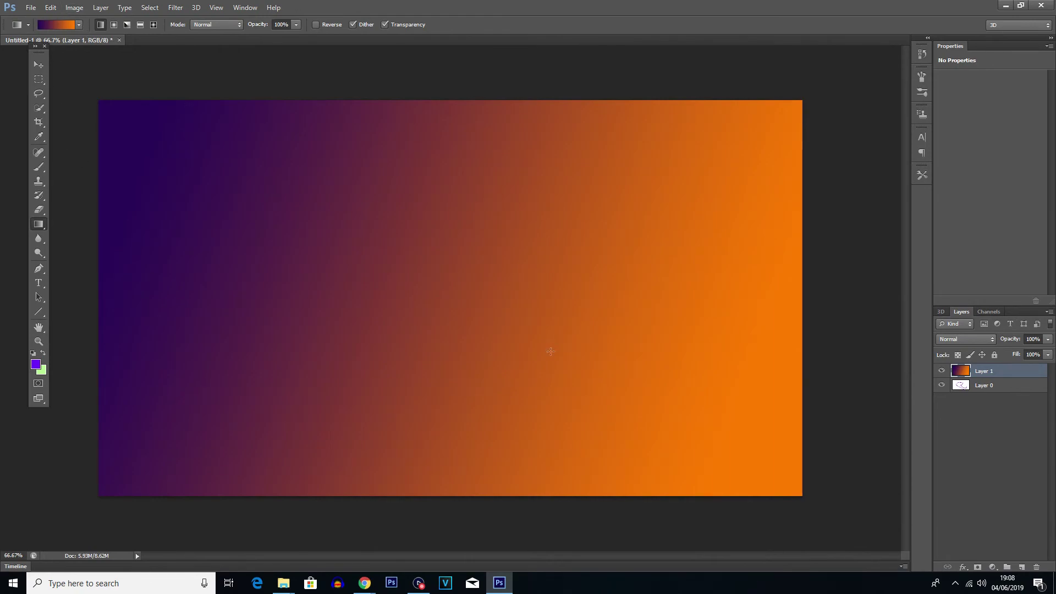
- Choose the gray-to-transparent gradient preset and draw it repeatedly in varying directions to darken the violet-orange gradient to near black
left_click(78, 24)
left_click(74, 83)
left_click(734, 180)
left_click_drag(786, 153, 216, 380)
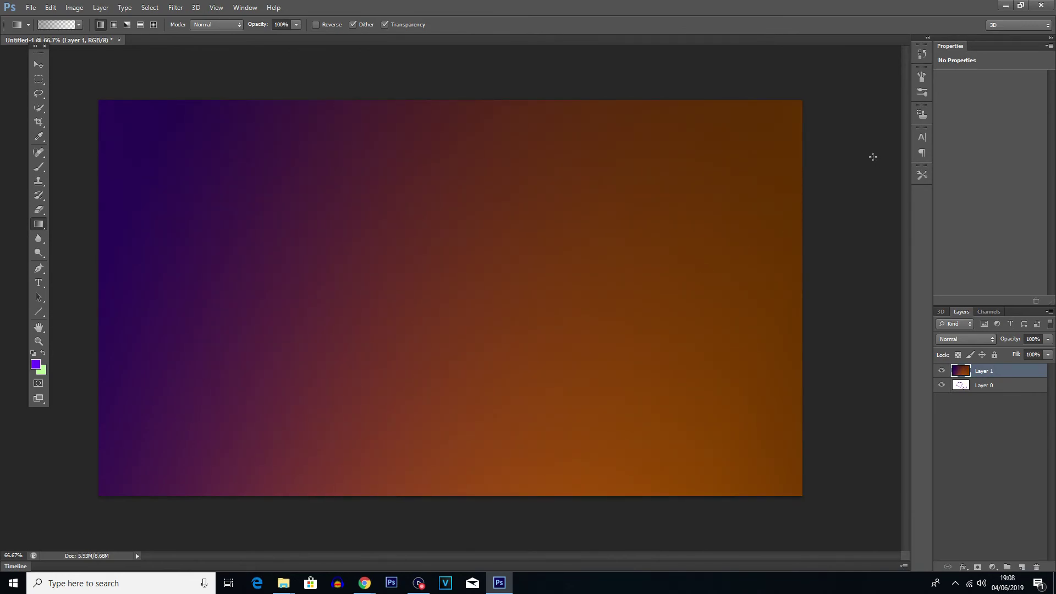
left_click_drag(805, 156, 377, 349)
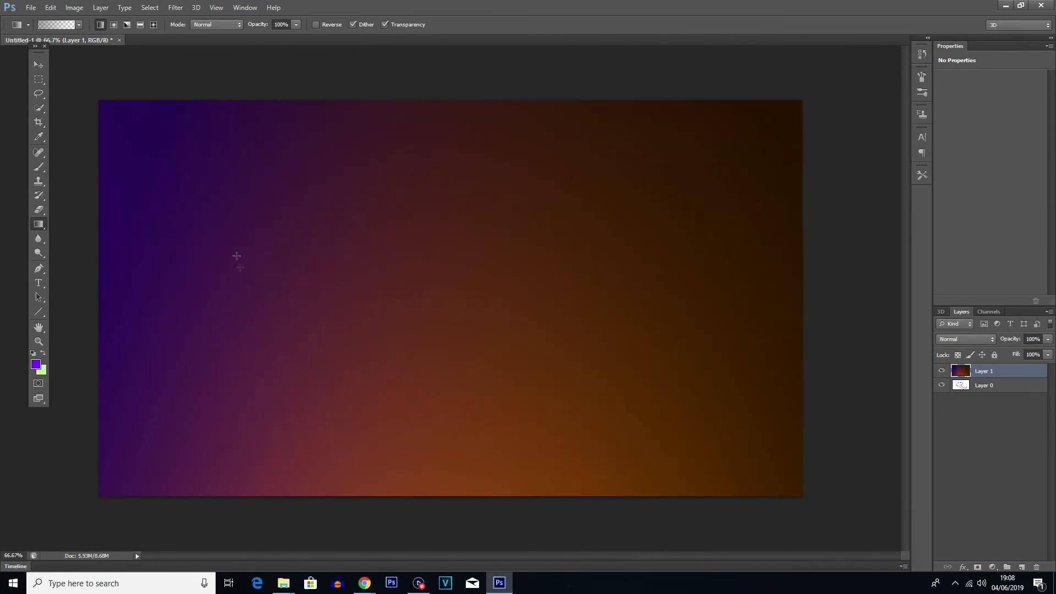
left_click_drag(679, 434, 708, 282)
left_click_drag(612, 214, 569, 356)
left_click_drag(661, 301, 110, 385)
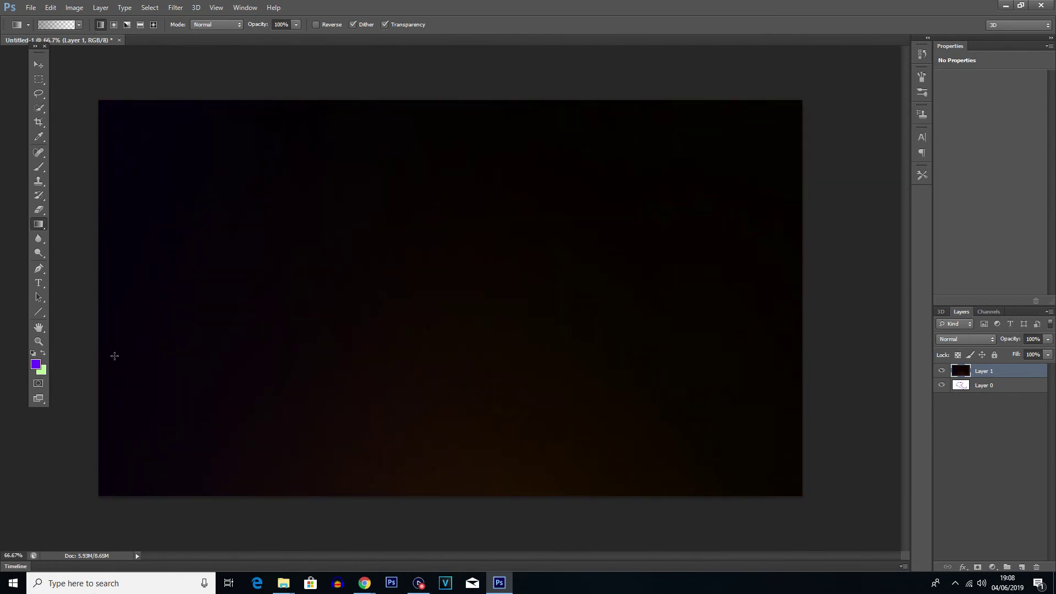